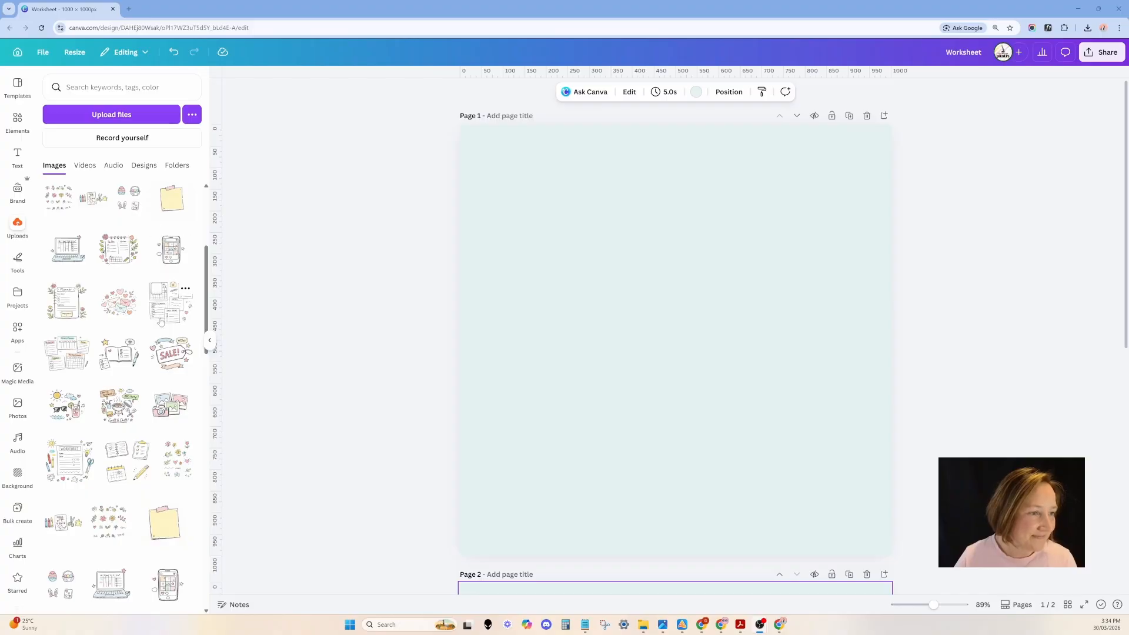
- Add the two floral doodle sheets with flowers, leaves and hearts from the uploaded images to page 1
scroll(165, 339, up, 2)
scroll(166, 340, down, 3)
click(178, 418)
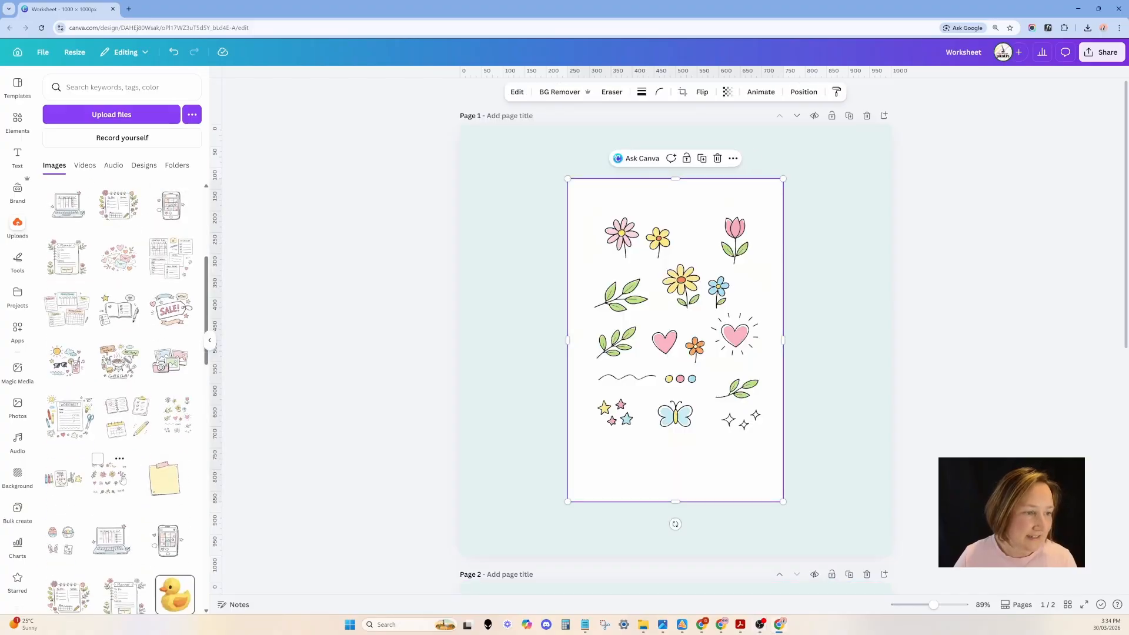
click(110, 478)
- Scale both doodle sheets down together and place them side by side in the middle of page 1
drag(841, 359, 652, 458)
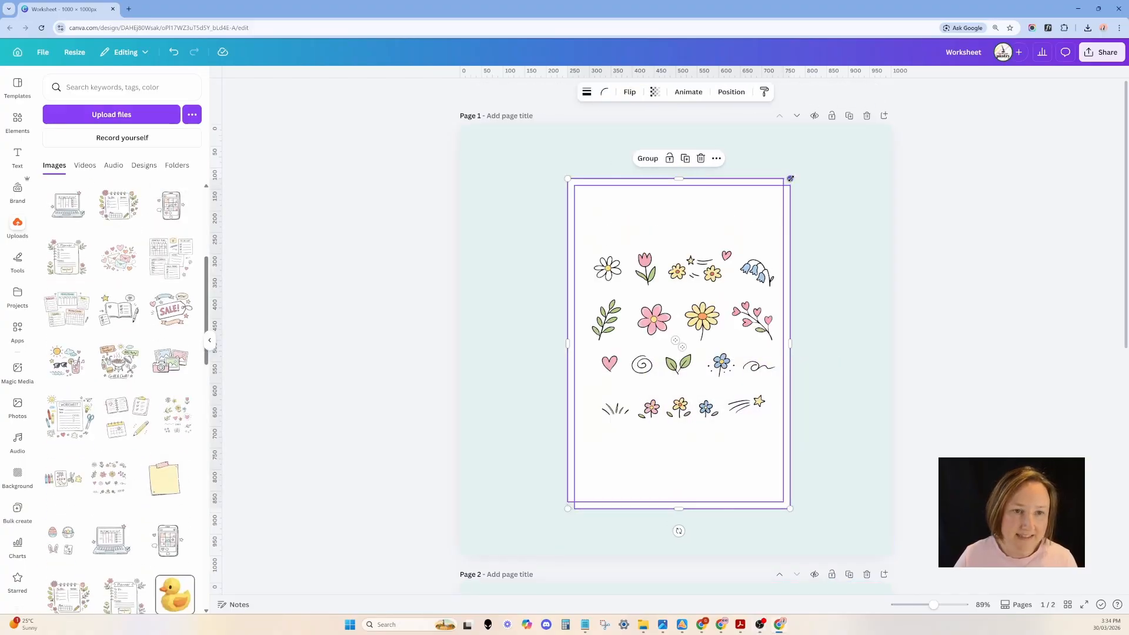
drag(790, 179, 673, 254)
click(673, 253)
drag(653, 365, 801, 342)
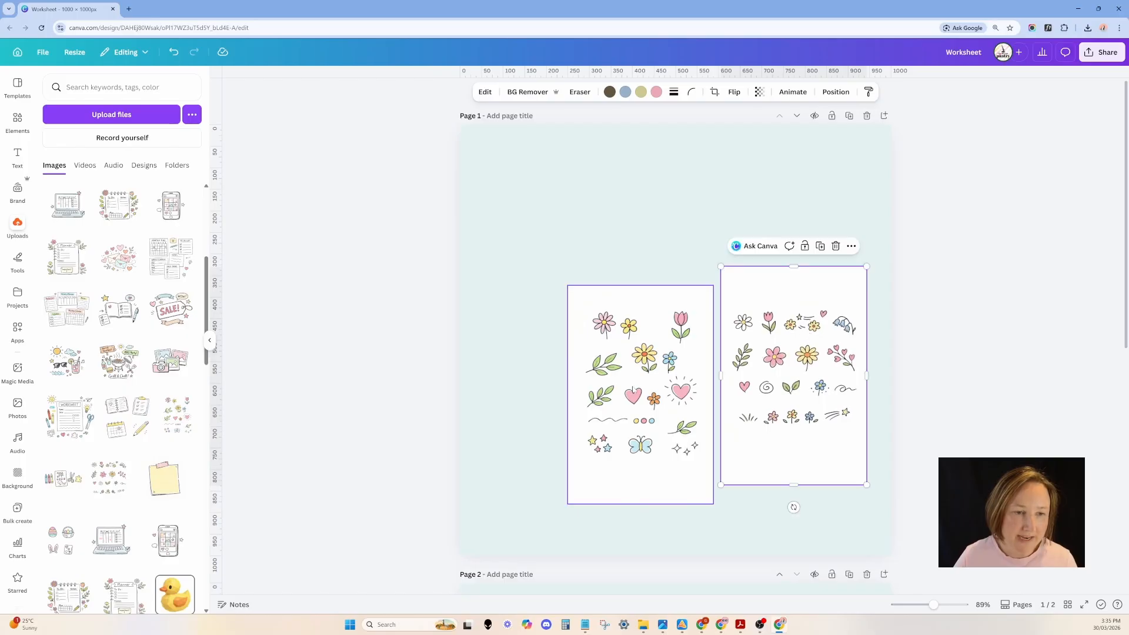
drag(632, 388, 585, 327)
drag(751, 390, 710, 348)
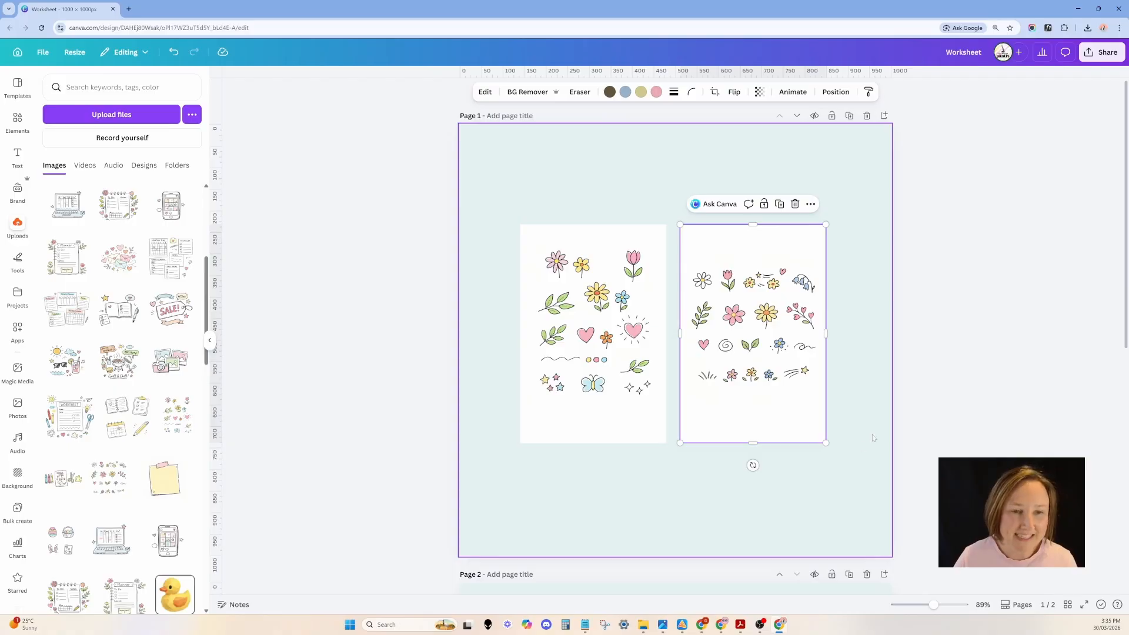
- Remove the background of the second doodle sheet and shift the sheet slightly away from the first one
click(530, 94)
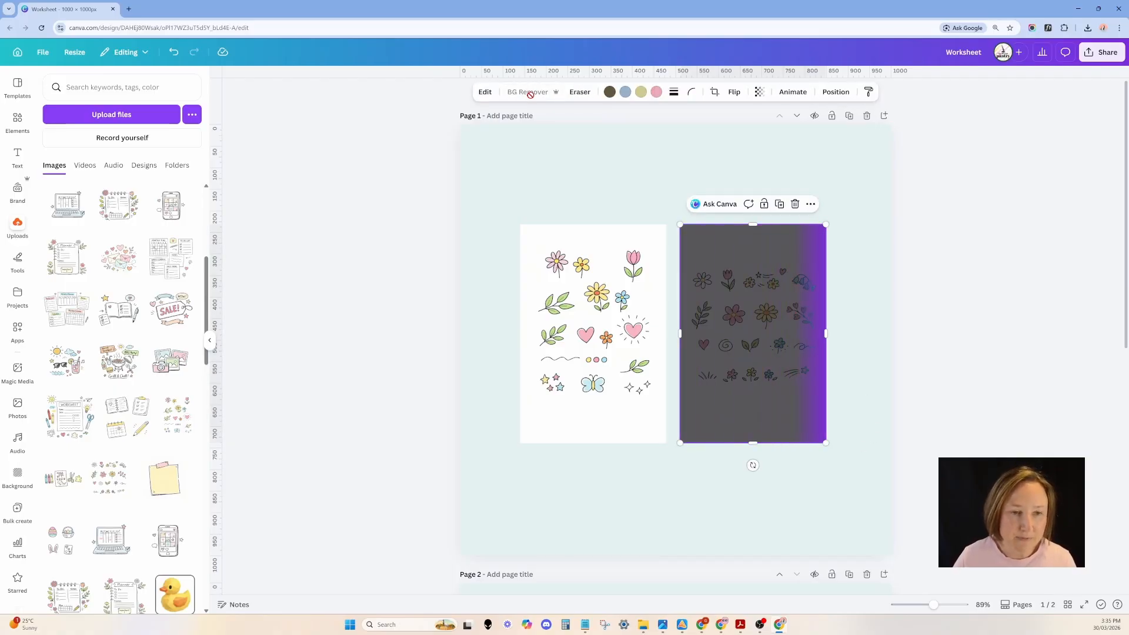
click(874, 273)
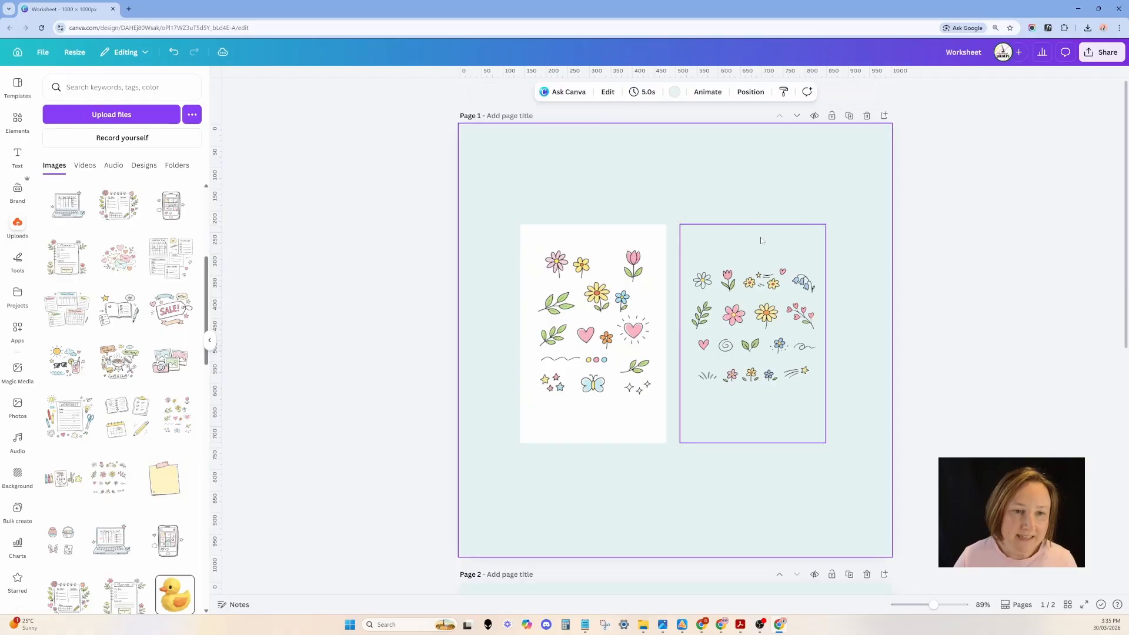
mouse_move(761, 241)
mouse_down()
mouse_move(800, 230)
mouse_move(767, 240)
mouse_up()
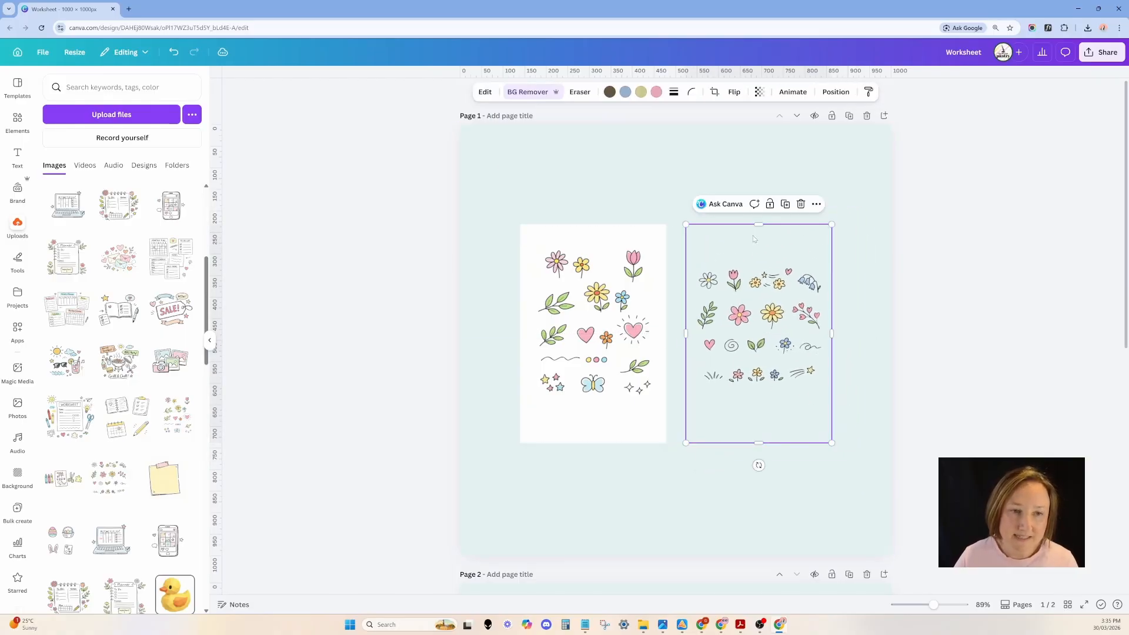
- Crop the background-free doodle sheet down to only the white daisy in its first row and duplicate it alongside
drag(755, 227, 756, 259)
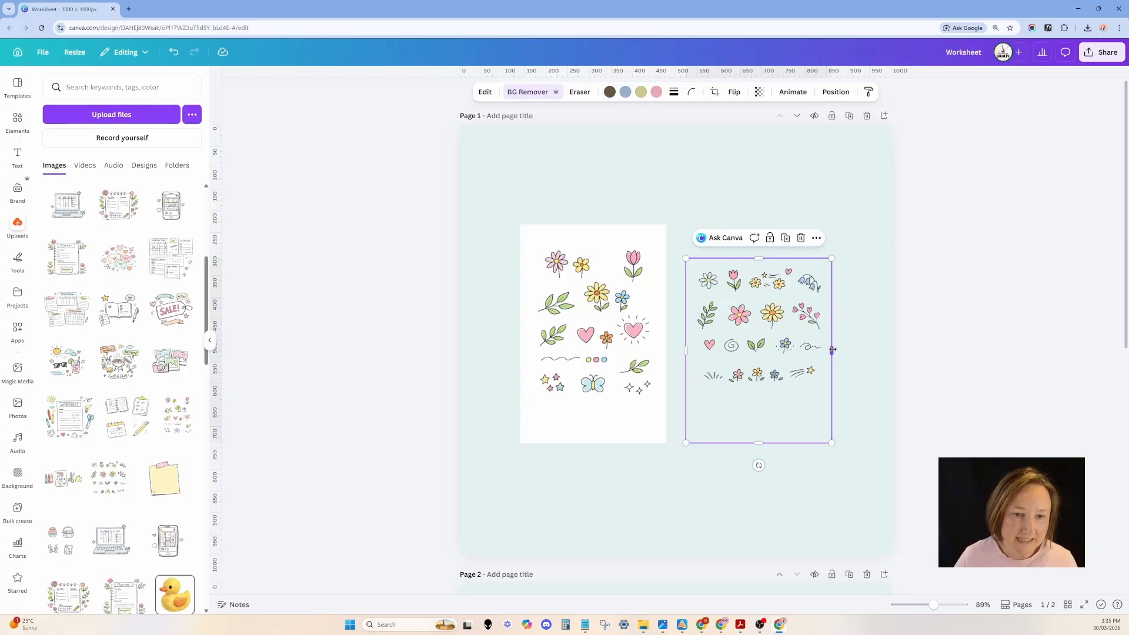
drag(833, 350, 726, 351)
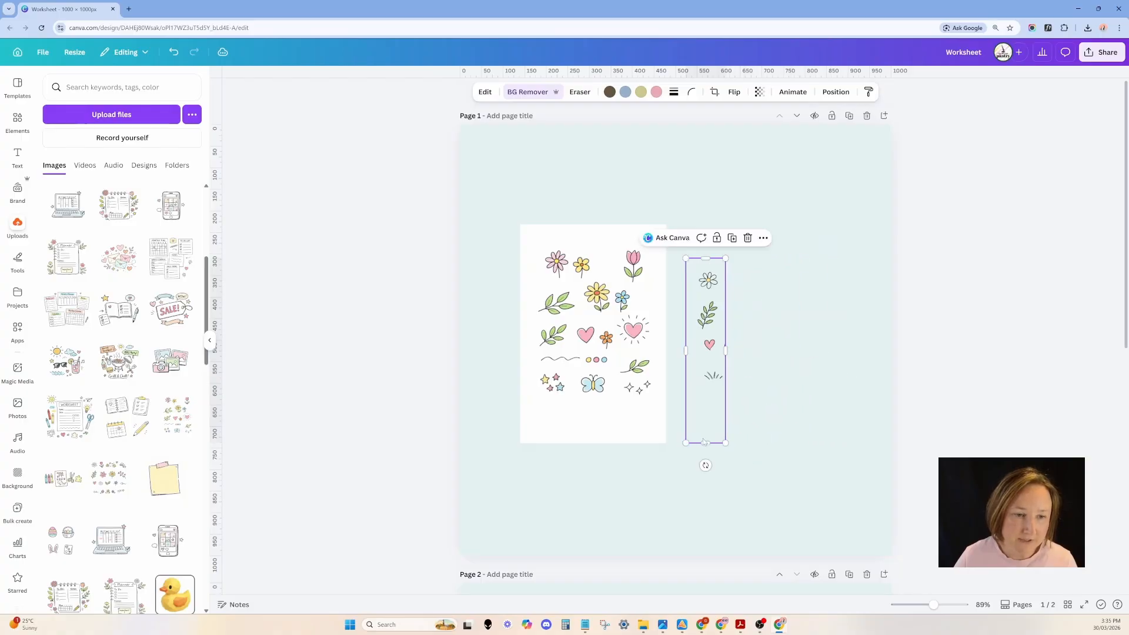
drag(704, 442, 767, 274)
- Reposition the image inside the duplicate's crop frame so that it isolates the pink tulip
click(756, 297)
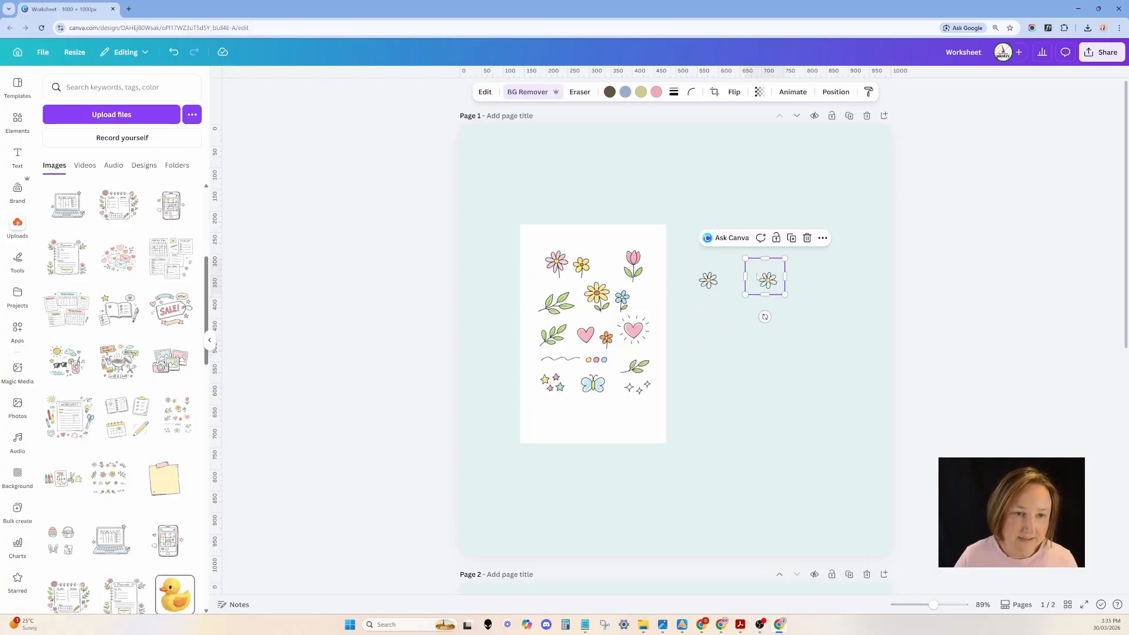
double_click(759, 277)
mouse_move(771, 282)
mouse_down()
mouse_move(741, 277)
mouse_move(782, 294)
mouse_move(751, 289)
mouse_up()
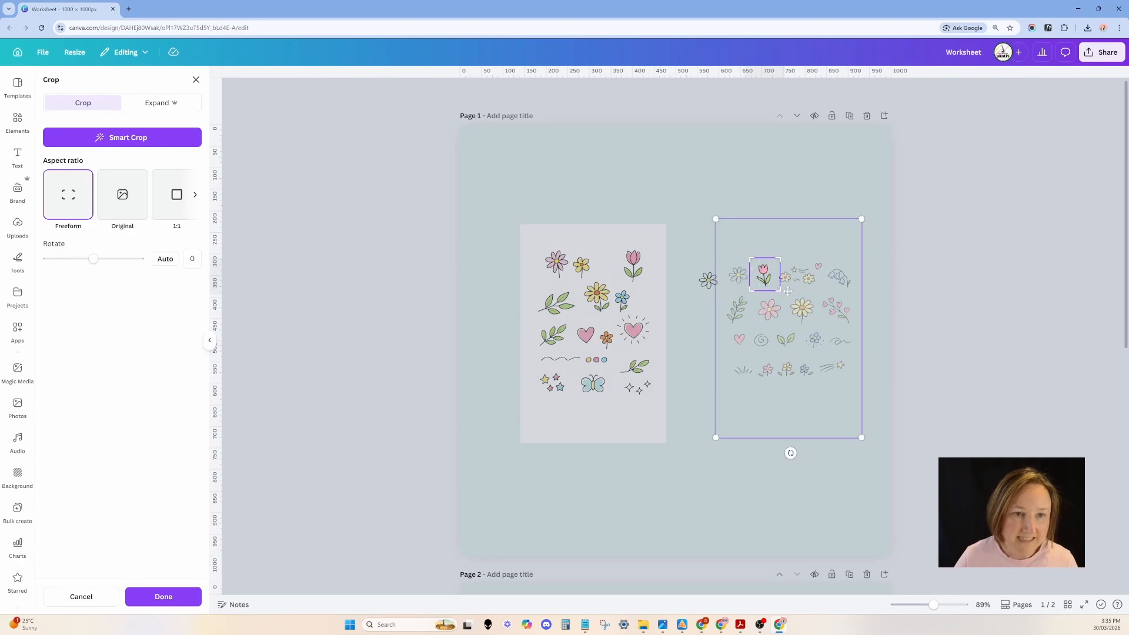
click(822, 188)
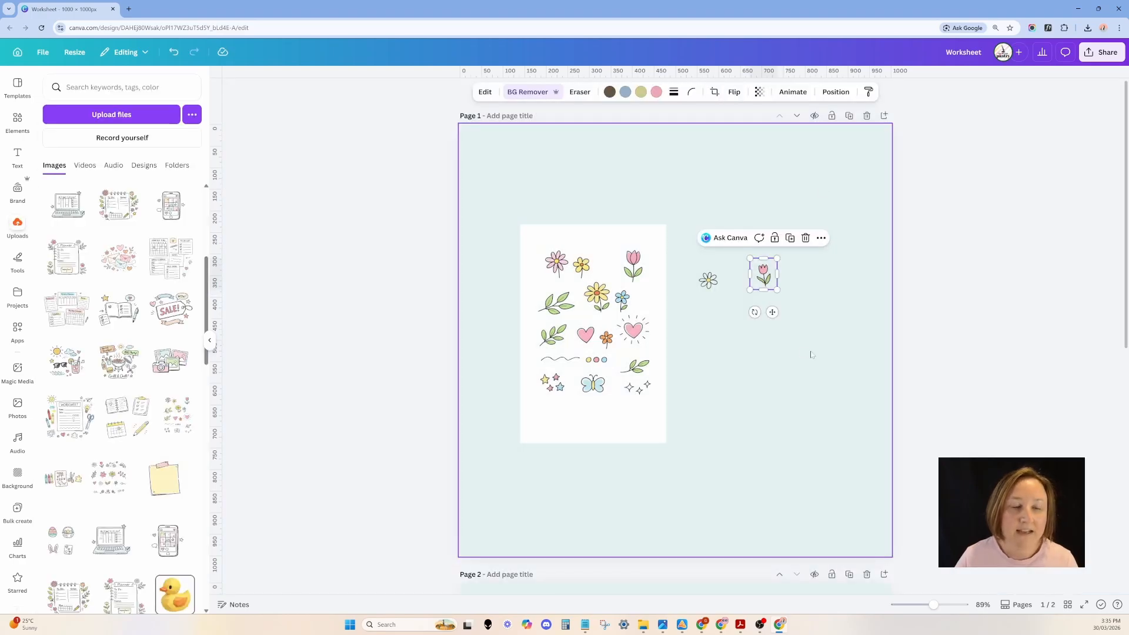
click(815, 331)
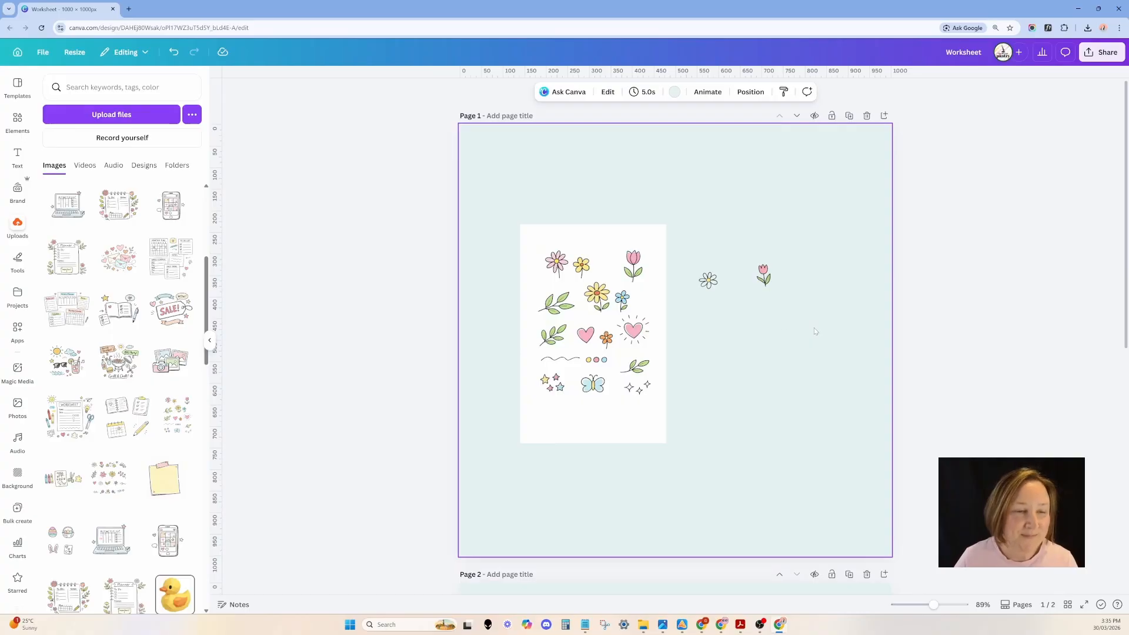
- Split the remaining doodle sheet into editable layers with Magic Layers and delete its white background
click(612, 310)
click(494, 92)
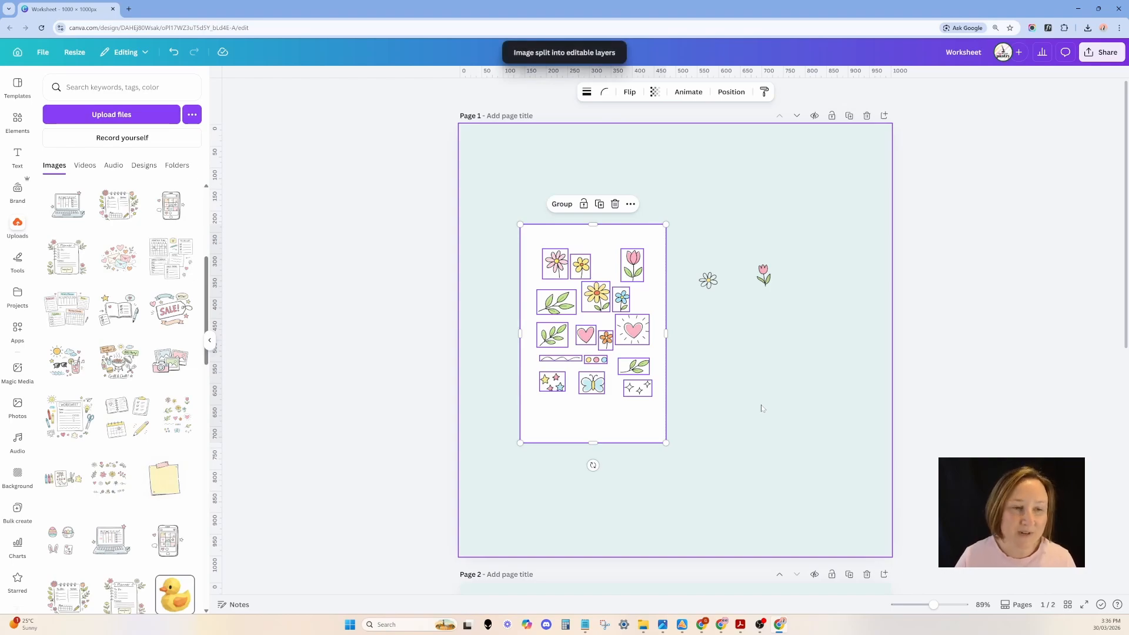
click(762, 399)
click(592, 235)
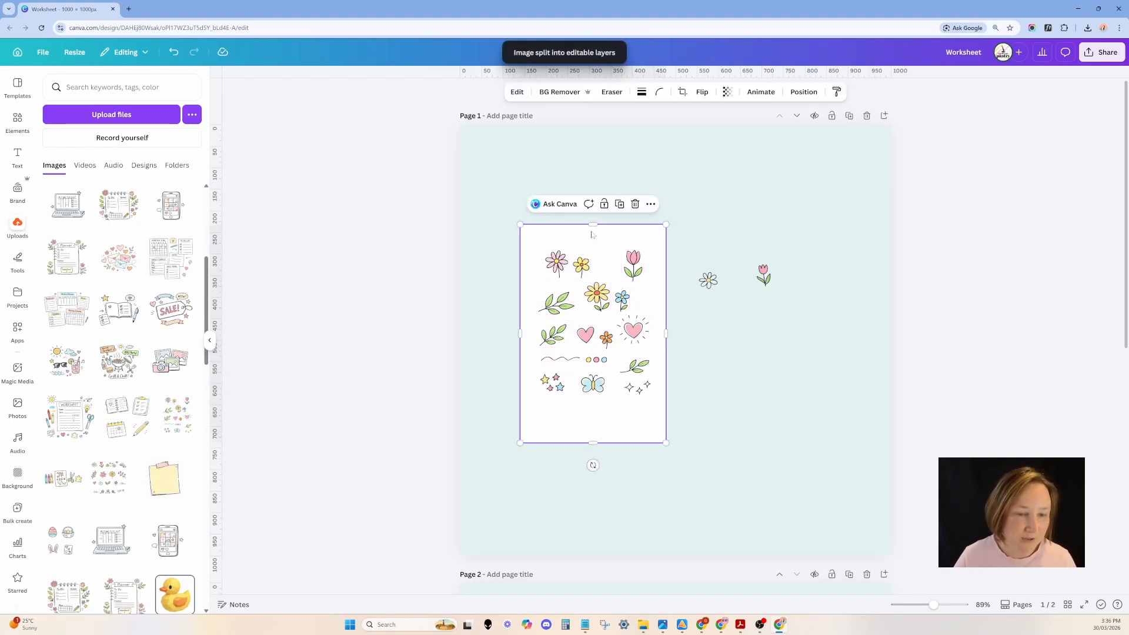
key(Delete)
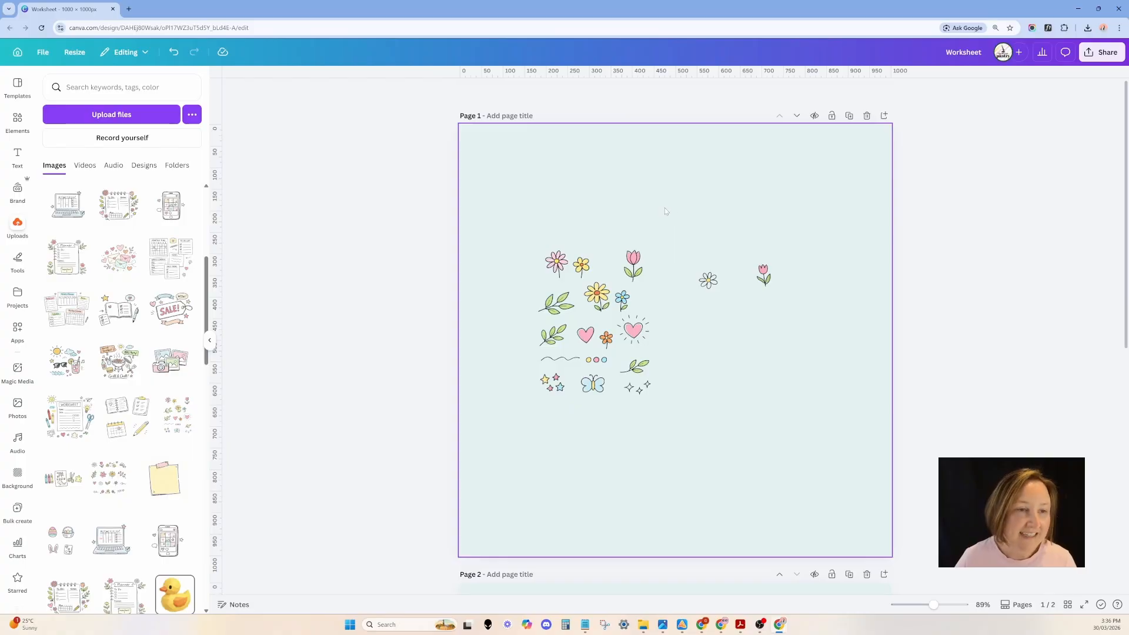
- Spread the flowers and leafy sprigs of the split doodle sheet apart as individual elements
drag(553, 263, 634, 245)
click(579, 267)
drag(562, 299, 632, 287)
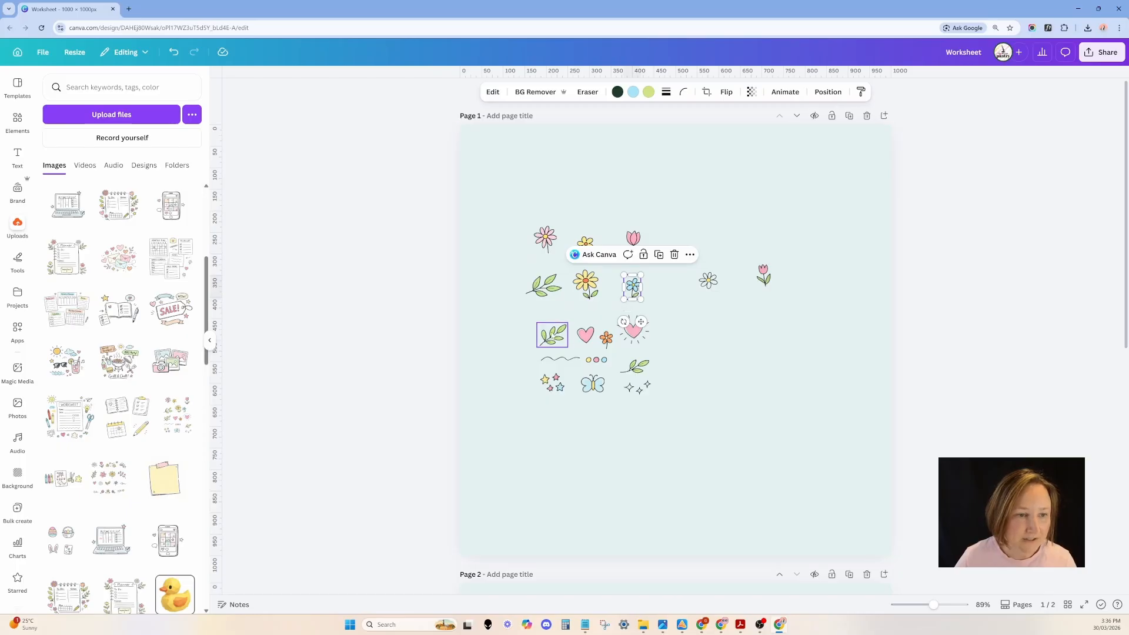
drag(553, 336, 546, 330)
drag(504, 221, 720, 474)
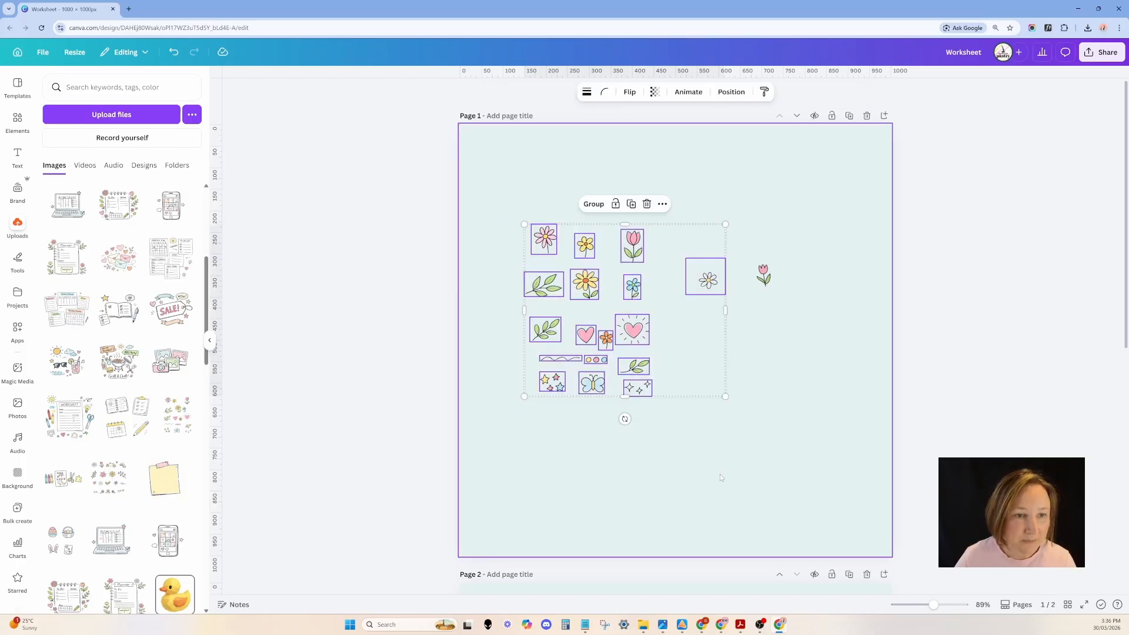
click(867, 434)
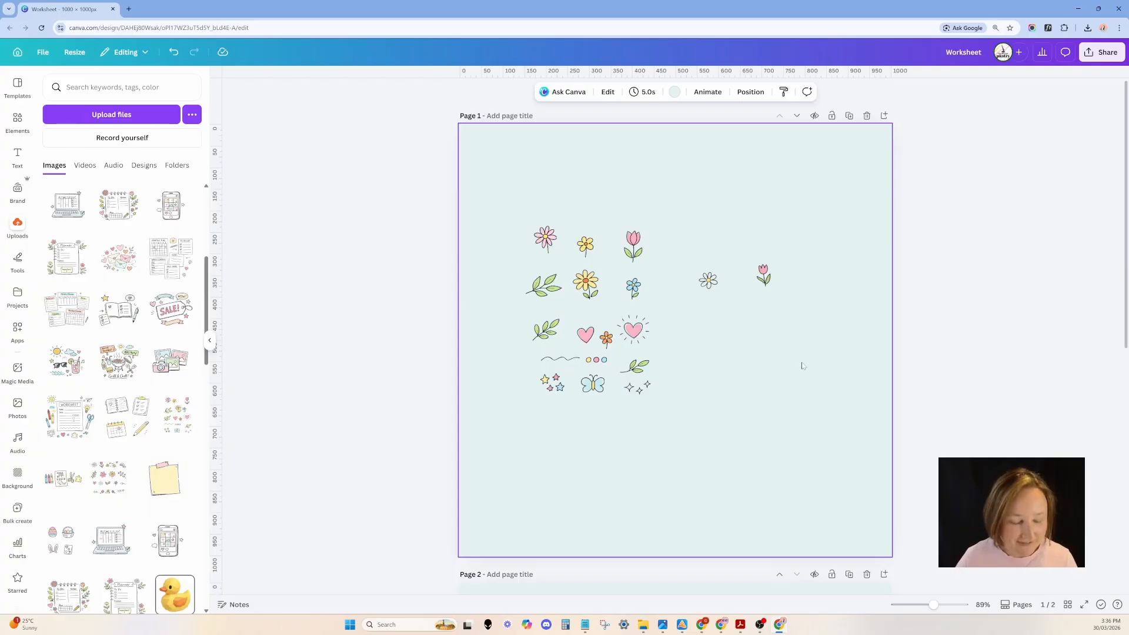
- Split the worksheet illustration and the crayons-and-scissors illustration on page 2 into editable layers with Magic Layers
scroll(805, 366, down, 8)
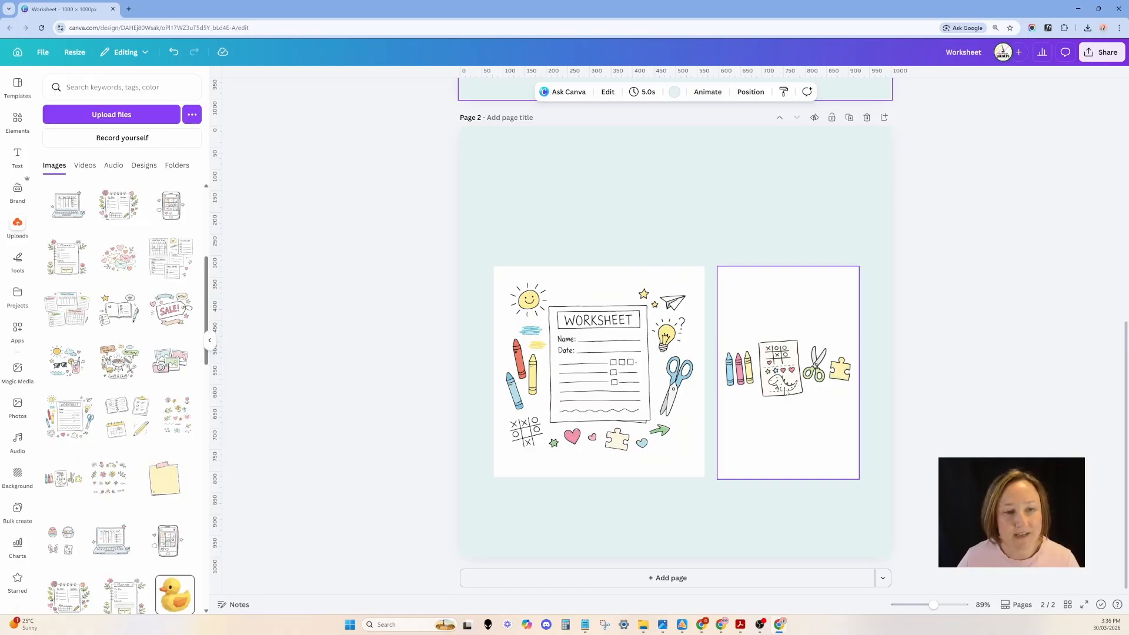
click(619, 279)
click(494, 91)
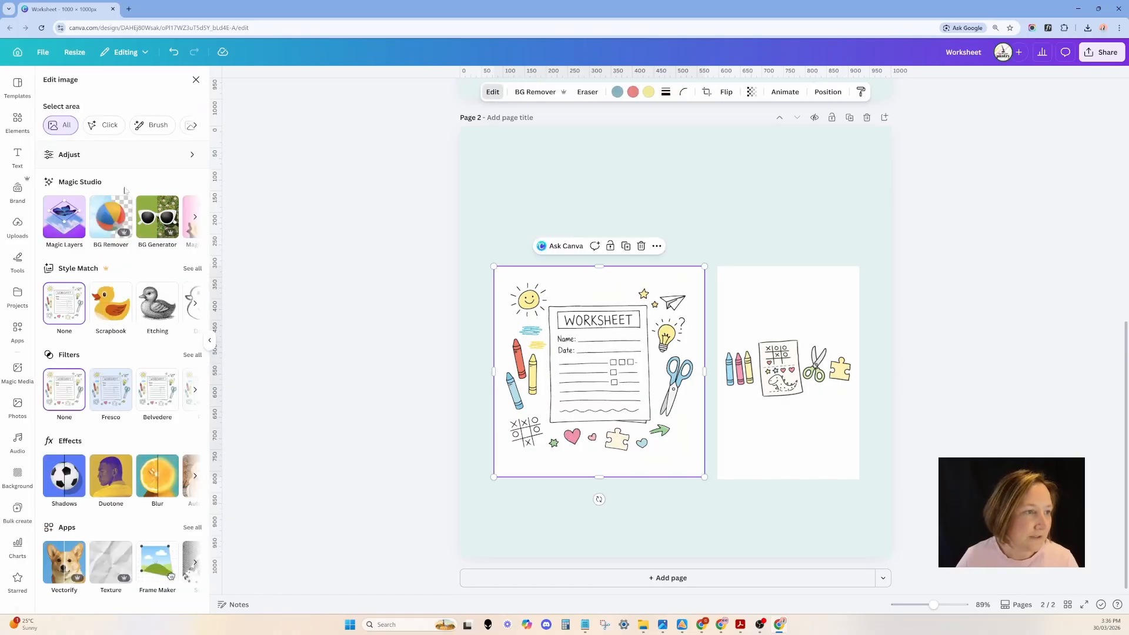
click(728, 310)
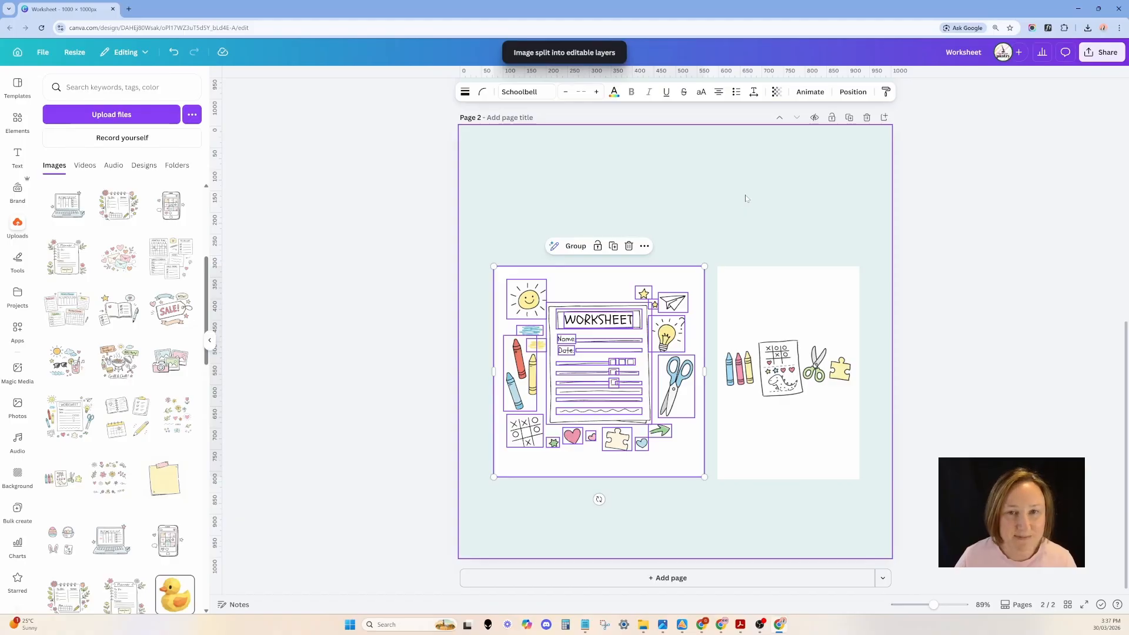
- Delete the white backgrounds behind the worksheet illustration and the crayons-and-scissors illustration on page 2
key(ctrl+z)
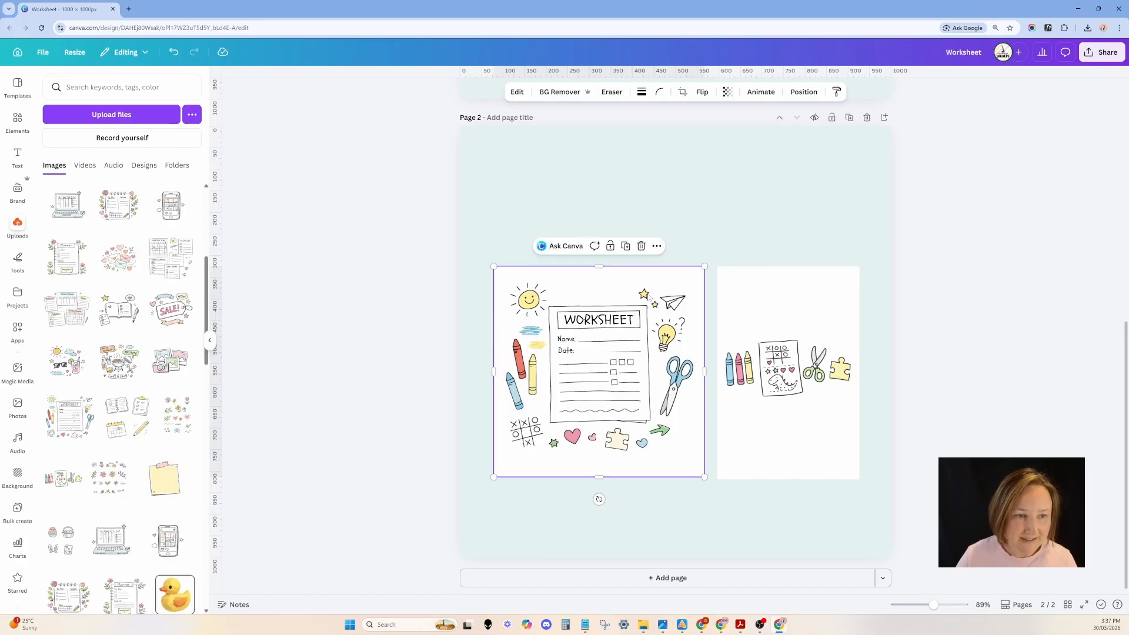
key(Delete)
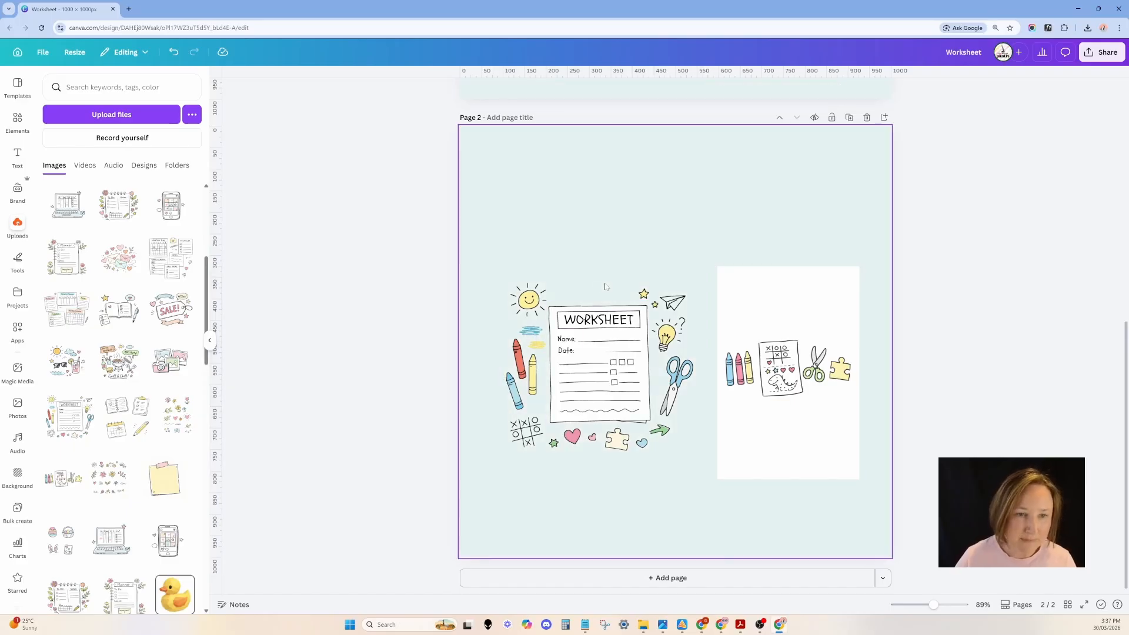
click(773, 302)
key(Delete)
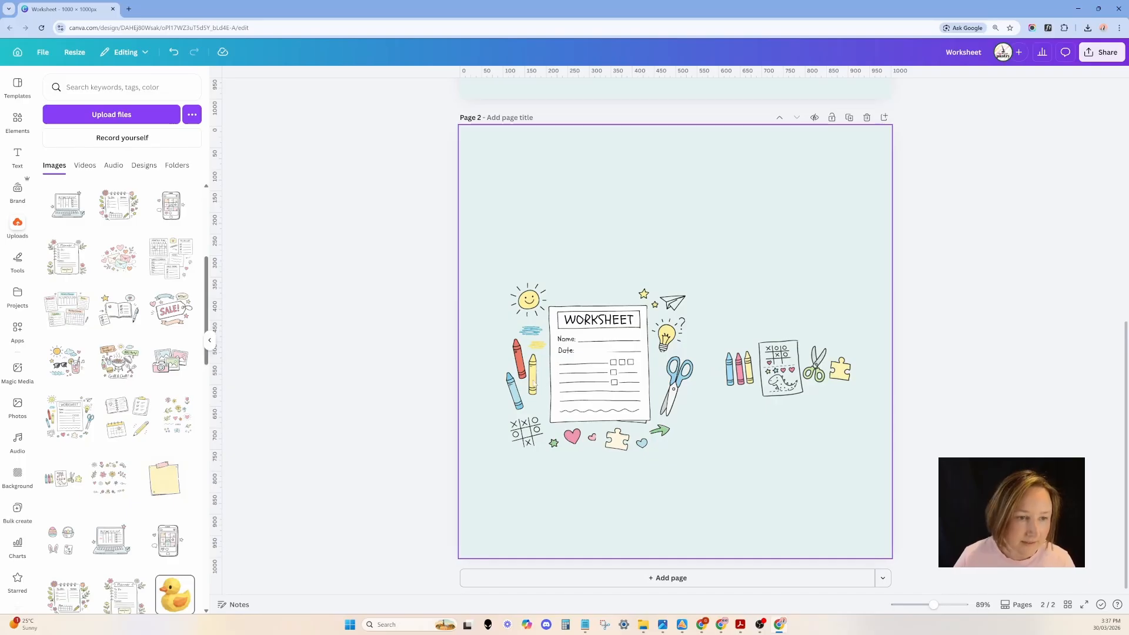
- Check that the WORKSHEET heading can be selected as live text and view its font options
click(581, 320)
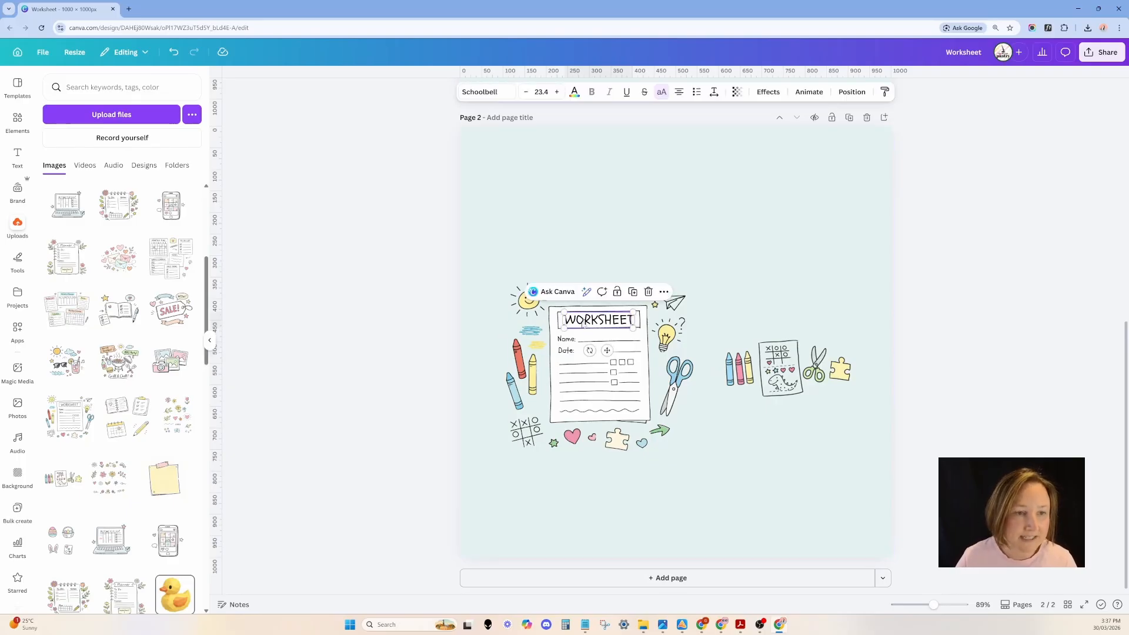
drag(591, 322, 566, 319)
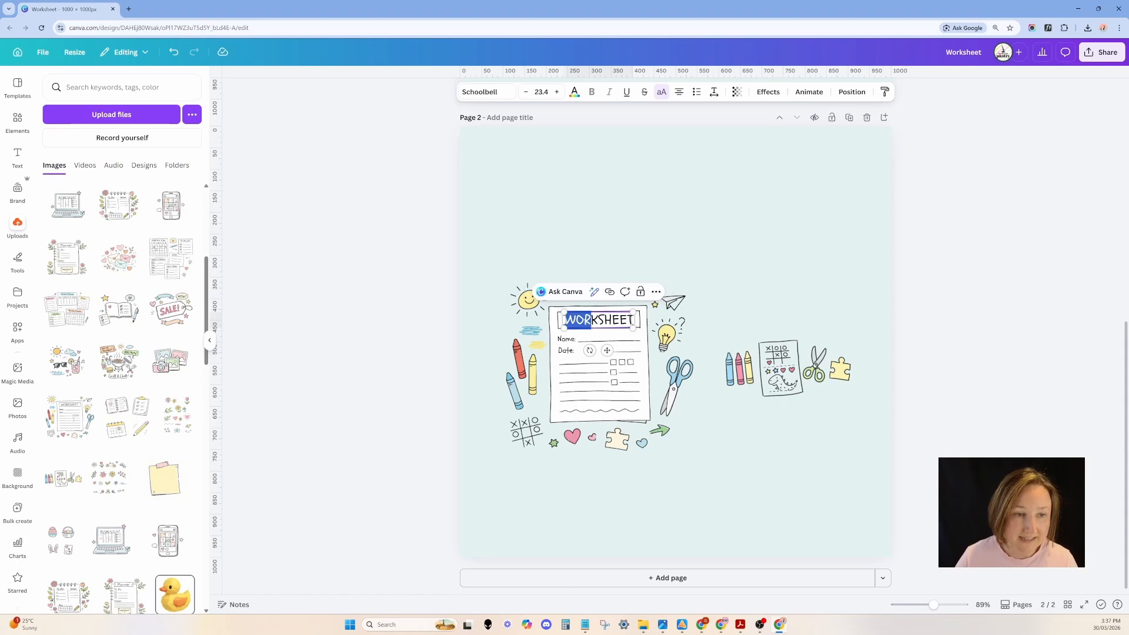
click(612, 236)
click(589, 320)
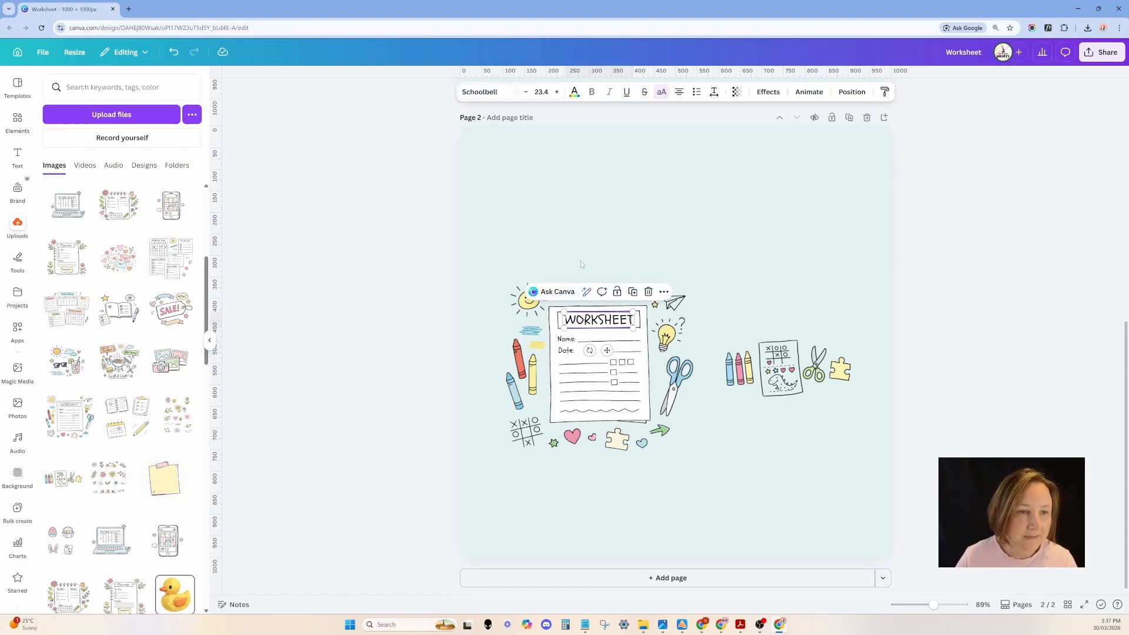
click(480, 91)
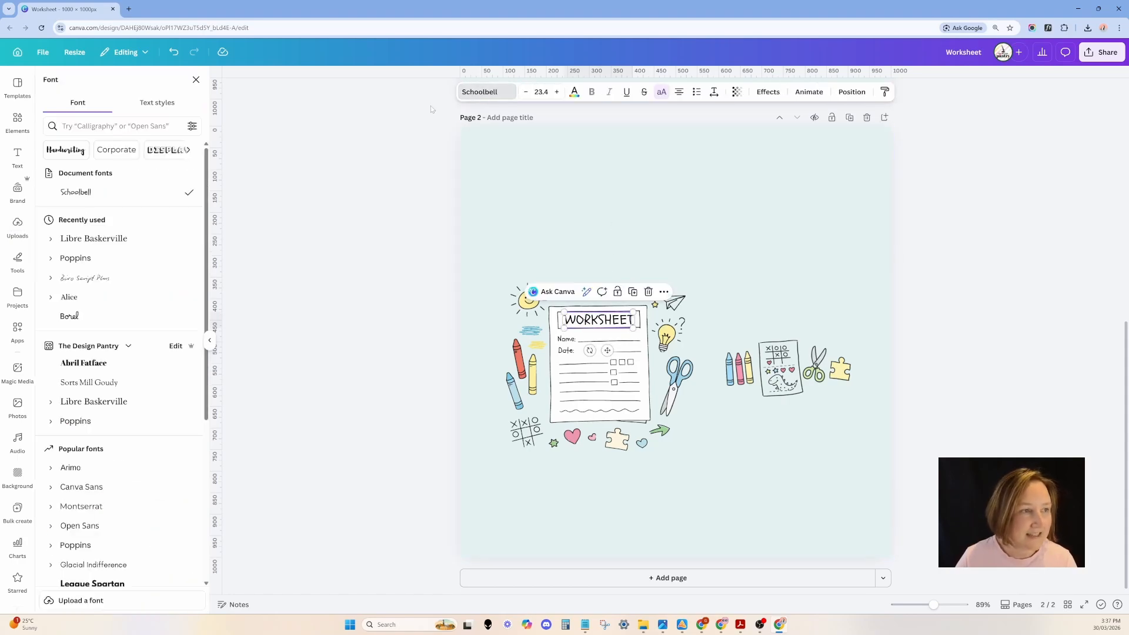
click(665, 202)
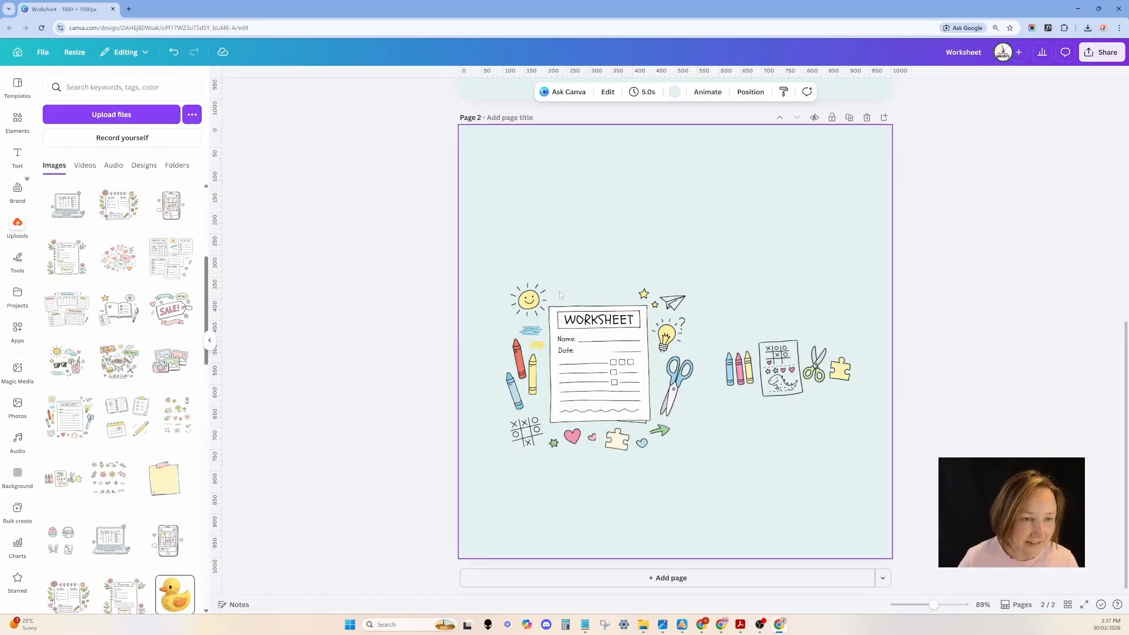
- Group the worksheet's elements, move them to page 2's upper right, ungroup them, and place the two yellow stars beside them
drag(562, 293, 832, 256)
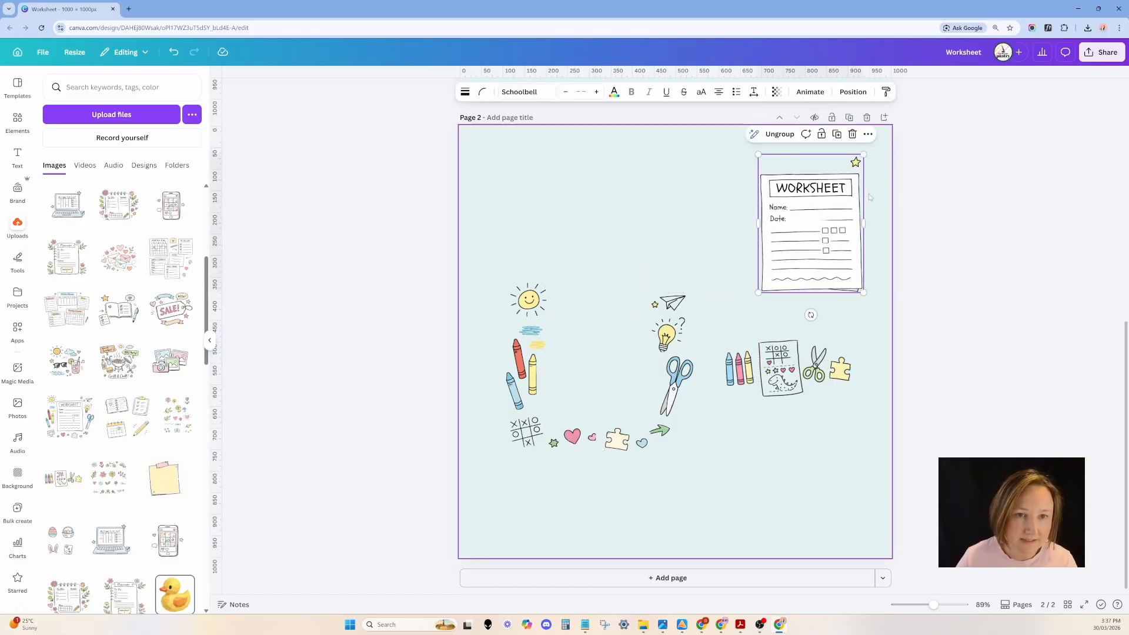
click(780, 134)
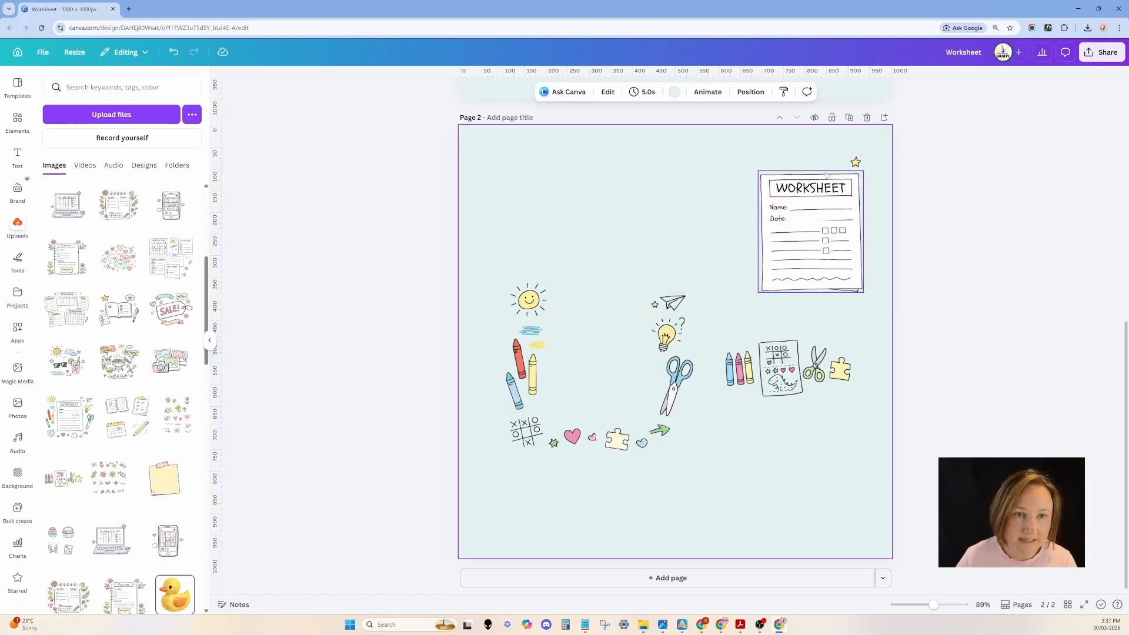
drag(856, 162, 645, 219)
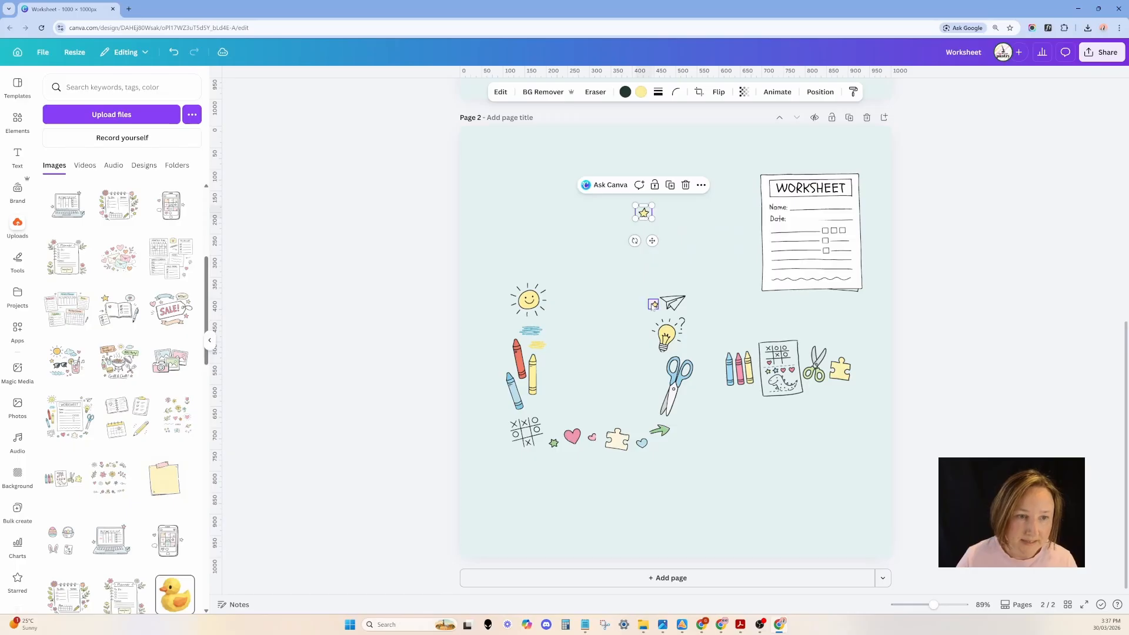
drag(655, 304, 657, 225)
- Move the paper plane, smiling sun and light bulb together into the upper left area of page 2
click(670, 297)
drag(670, 297, 512, 181)
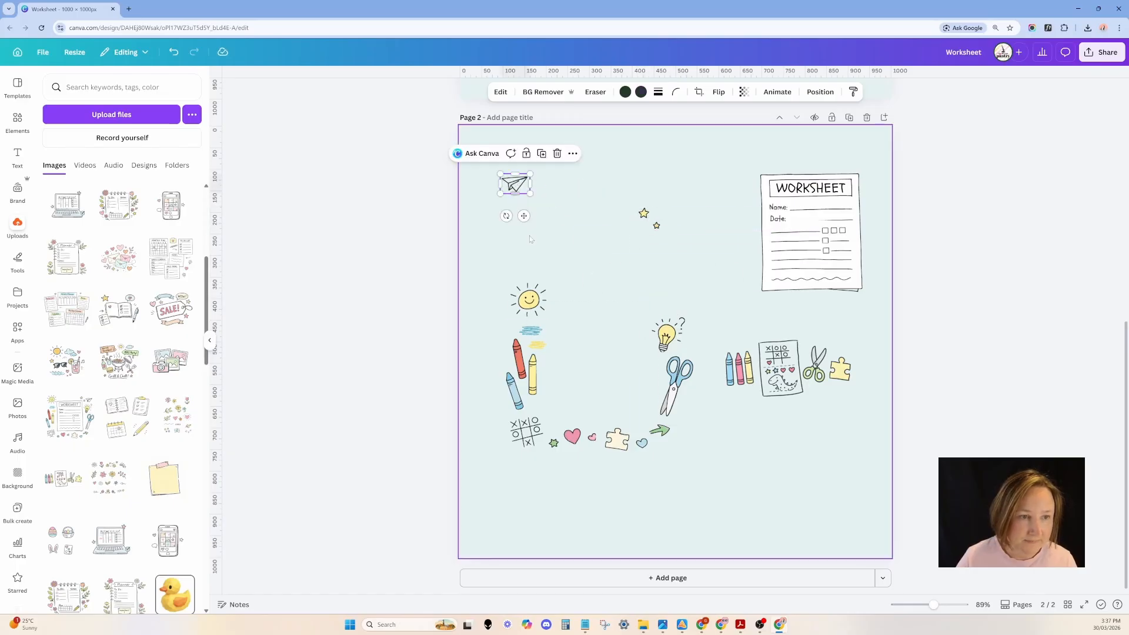
drag(529, 299, 506, 191)
drag(680, 340, 533, 205)
- Move the blue scissors beside the worksheet and shift the crayons and colour scribbles toward the middle of page 2
click(678, 378)
drag(678, 379, 716, 229)
mouse_move(525, 372)
mouse_down()
mouse_move(593, 319)
mouse_move(552, 270)
mouse_move(559, 307)
mouse_up()
drag(538, 348, 620, 297)
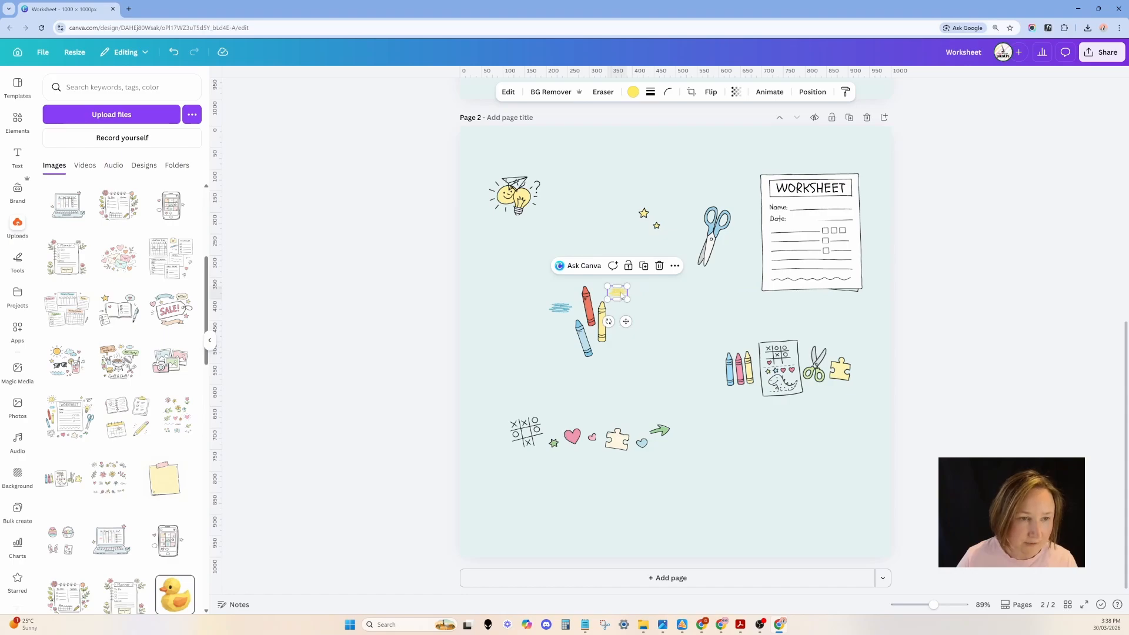
- Duplicate the yellow scribble, place the copy above the red crayon, and recolour it with the crayon image's red
mouse_move(622, 295)
mouse_down()
mouse_move(663, 295)
mouse_move(599, 305)
mouse_up()
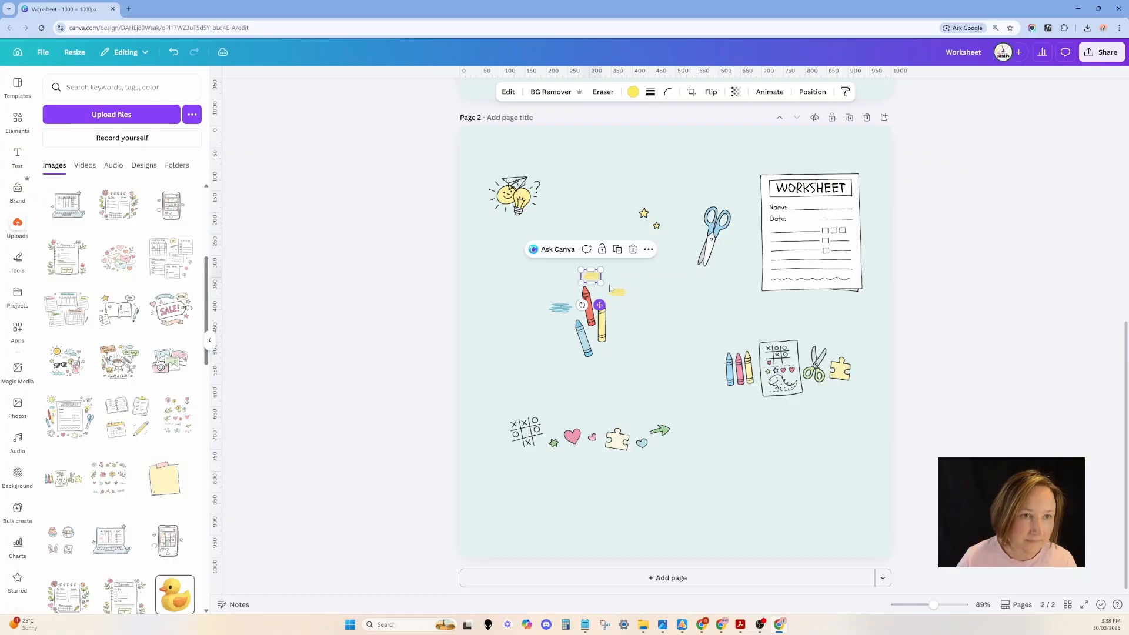
click(633, 92)
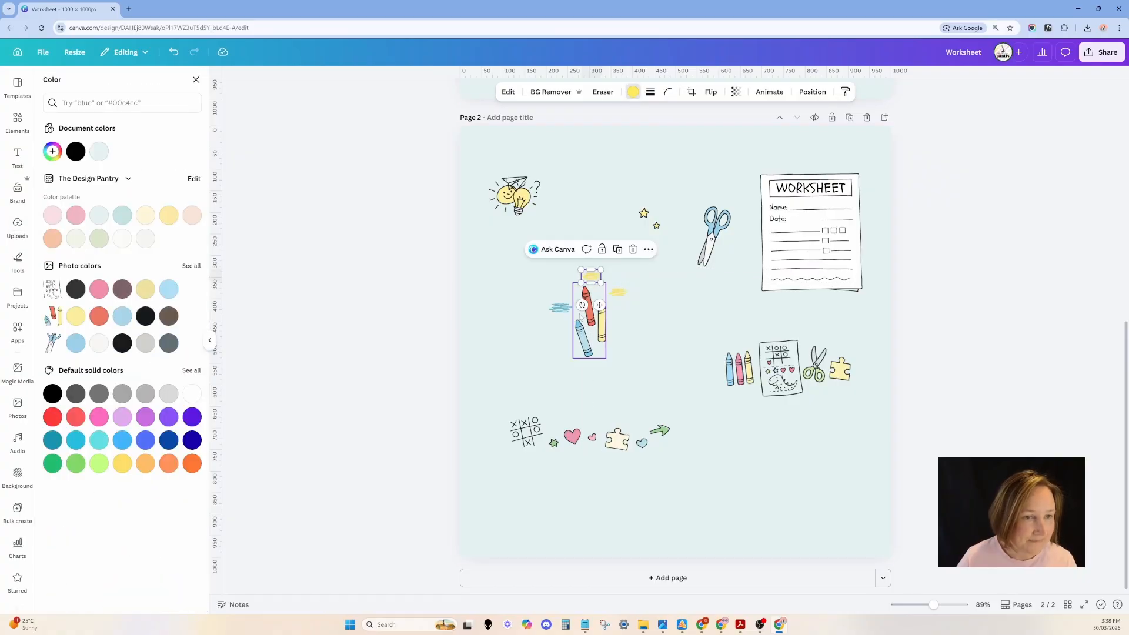
click(99, 316)
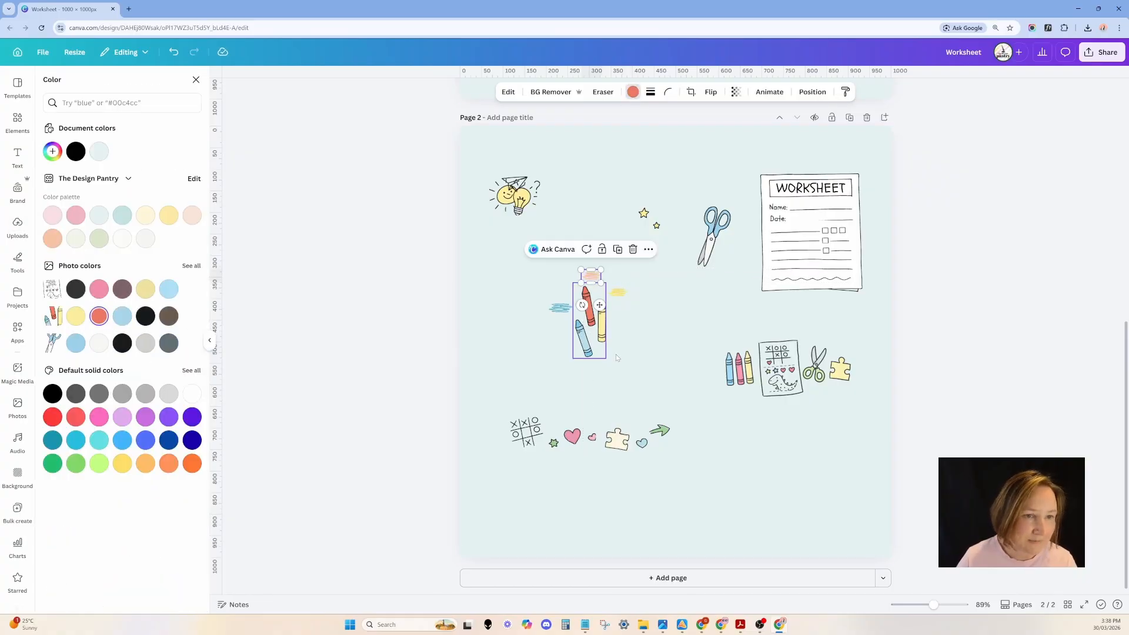
click(648, 312)
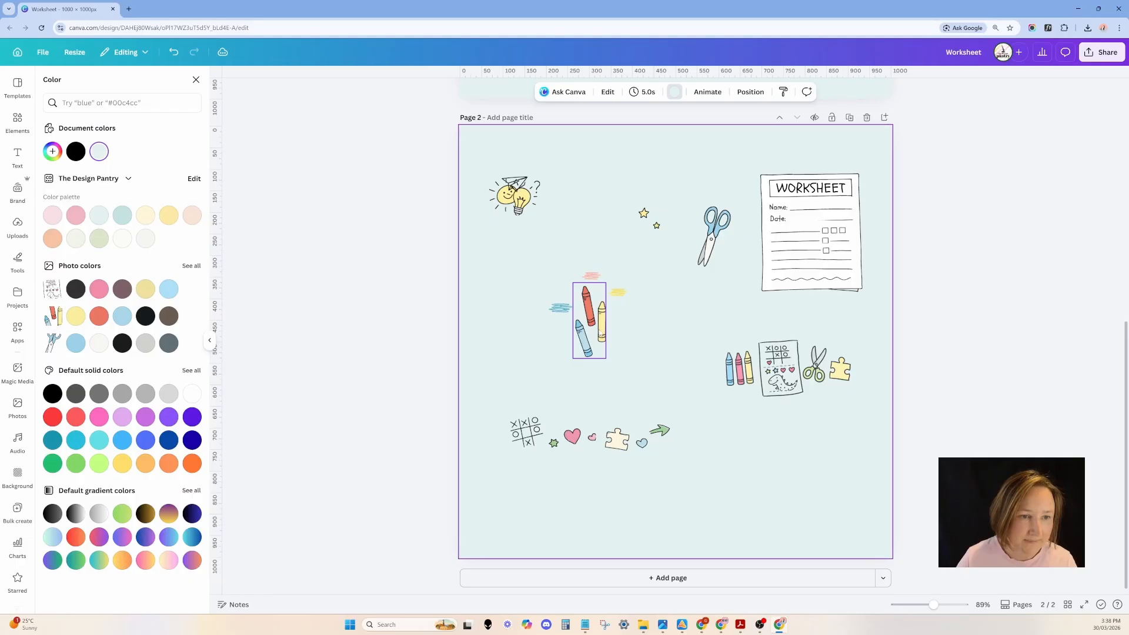
- Split the three-crayon image into separate elements with Magic Layers and delete the row of small doodles below it
click(602, 334)
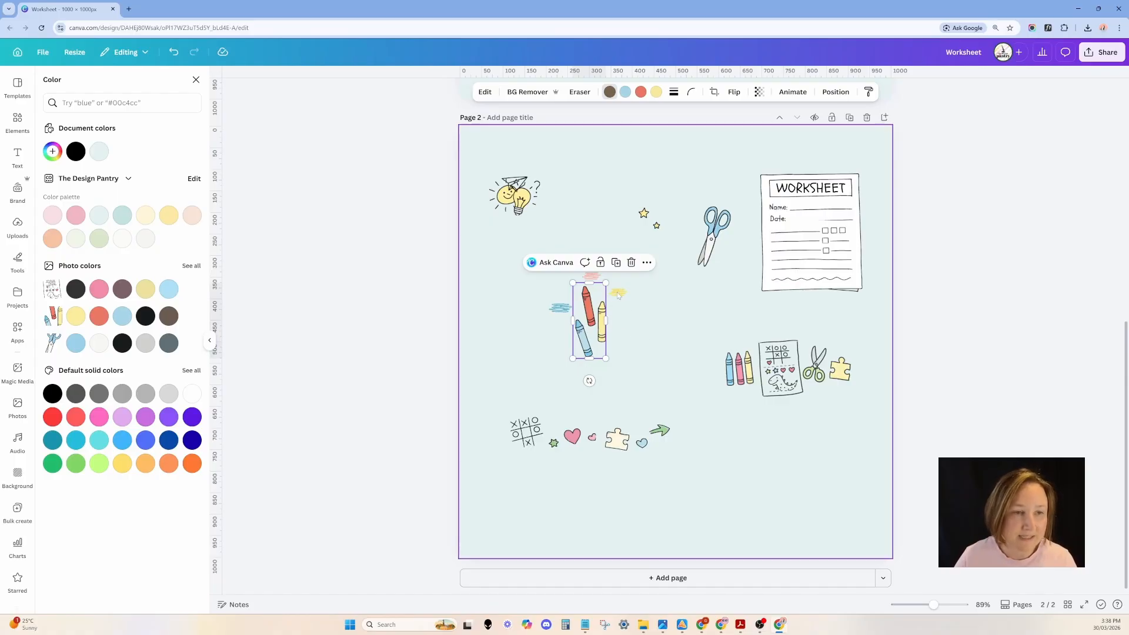
click(485, 92)
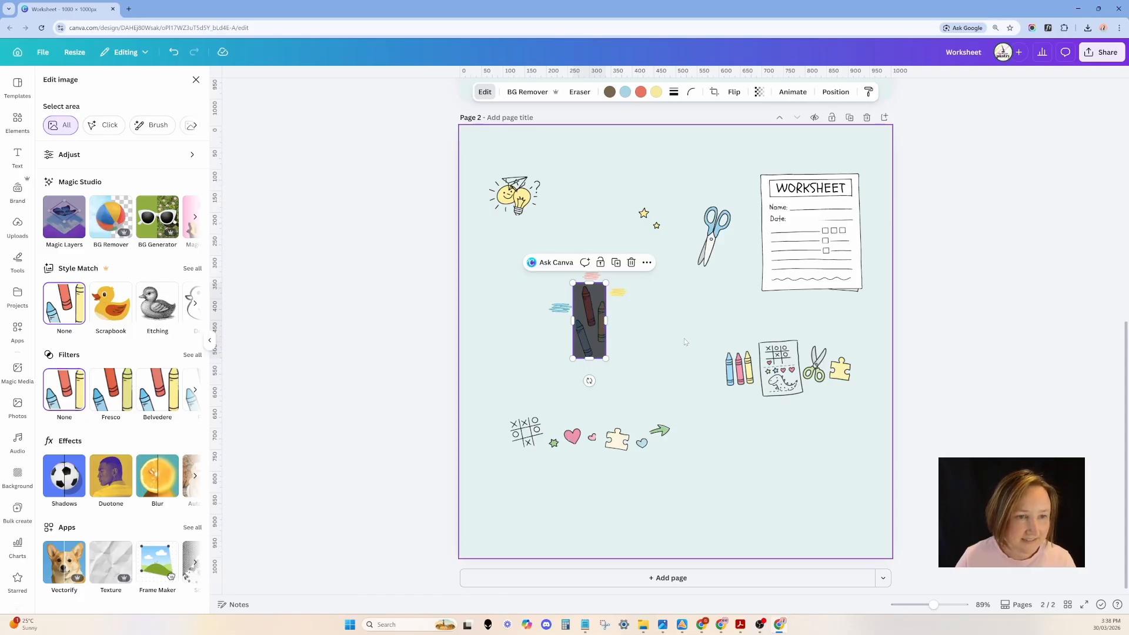
drag(485, 416, 716, 482)
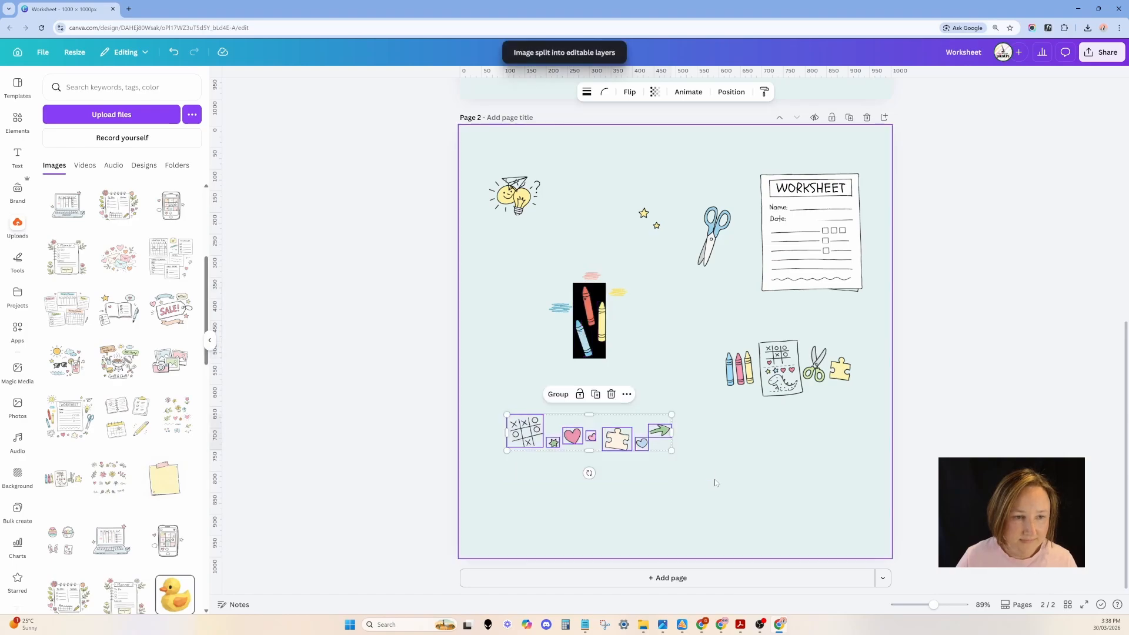
key(Delete)
- Remove the black background behind the crayons and spread the crayons apart beneath their matching colour scribbles
click(587, 317)
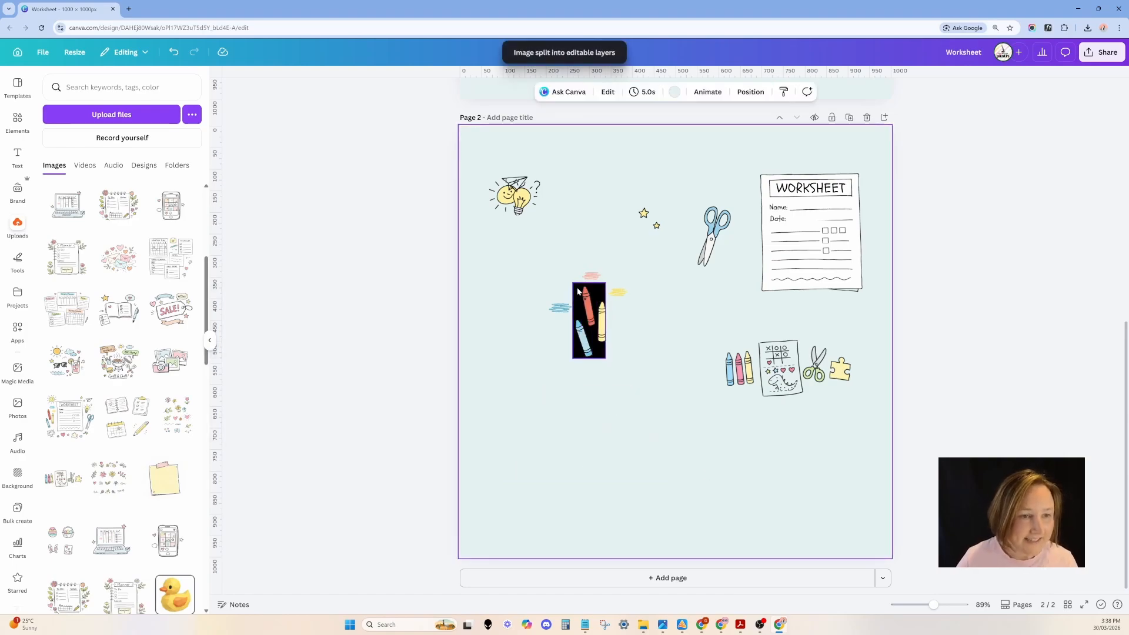
mouse_move(564, 301)
mouse_down()
mouse_move(524, 367)
mouse_move(301, 341)
mouse_up()
drag(585, 339, 622, 326)
click(587, 315)
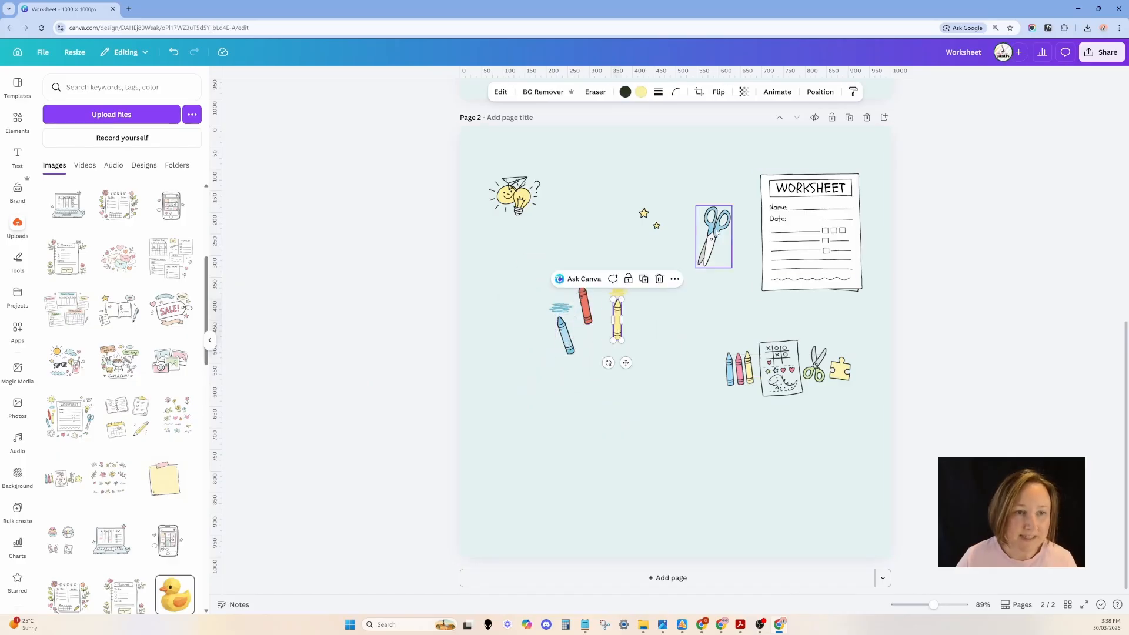
- Move the blue scissors higher on page 2, and enlarge the tic-tac-toe activity sheet to about 283 × 357 px below the crayons
drag(717, 230, 722, 177)
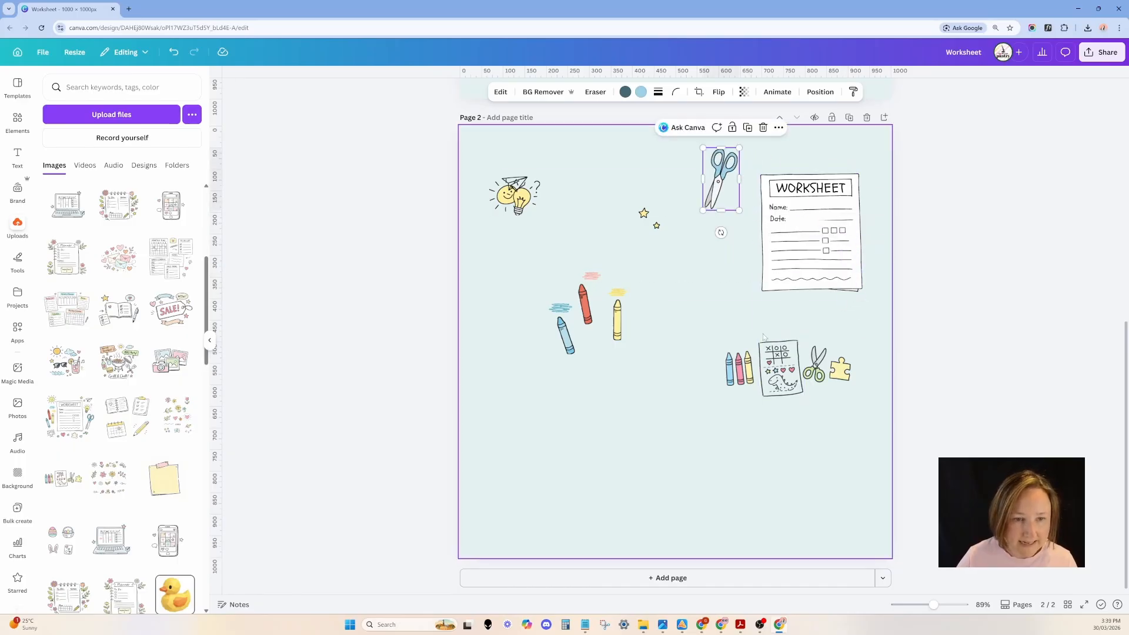
drag(805, 340, 696, 352)
drag(633, 438, 630, 455)
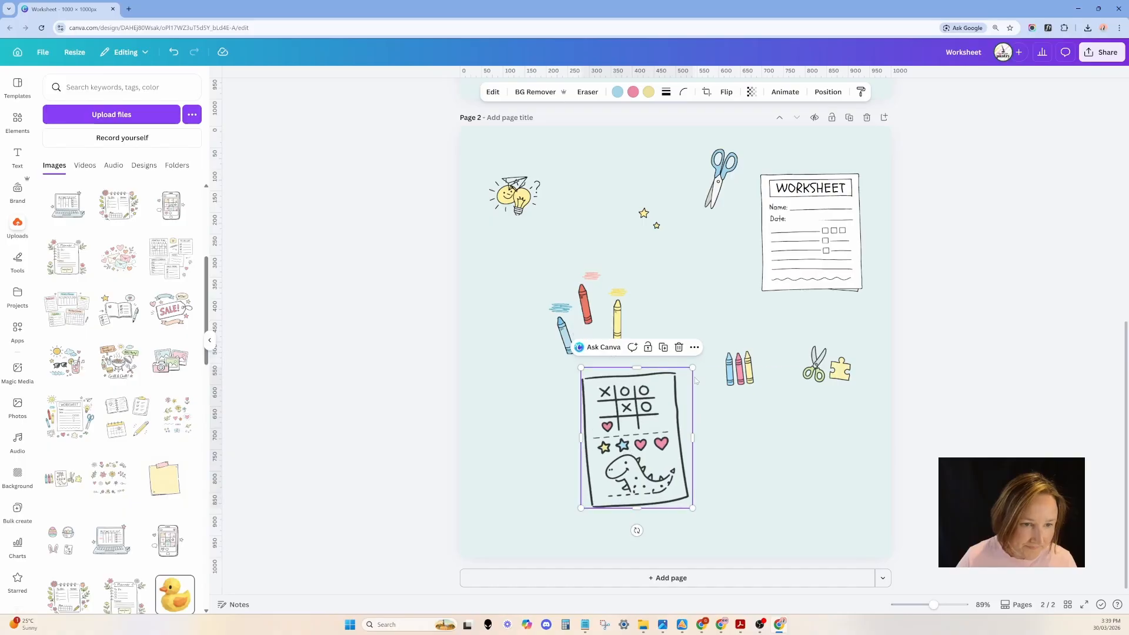
mouse_move(693, 368)
mouse_down()
mouse_move(702, 355)
mouse_move(677, 383)
mouse_up()
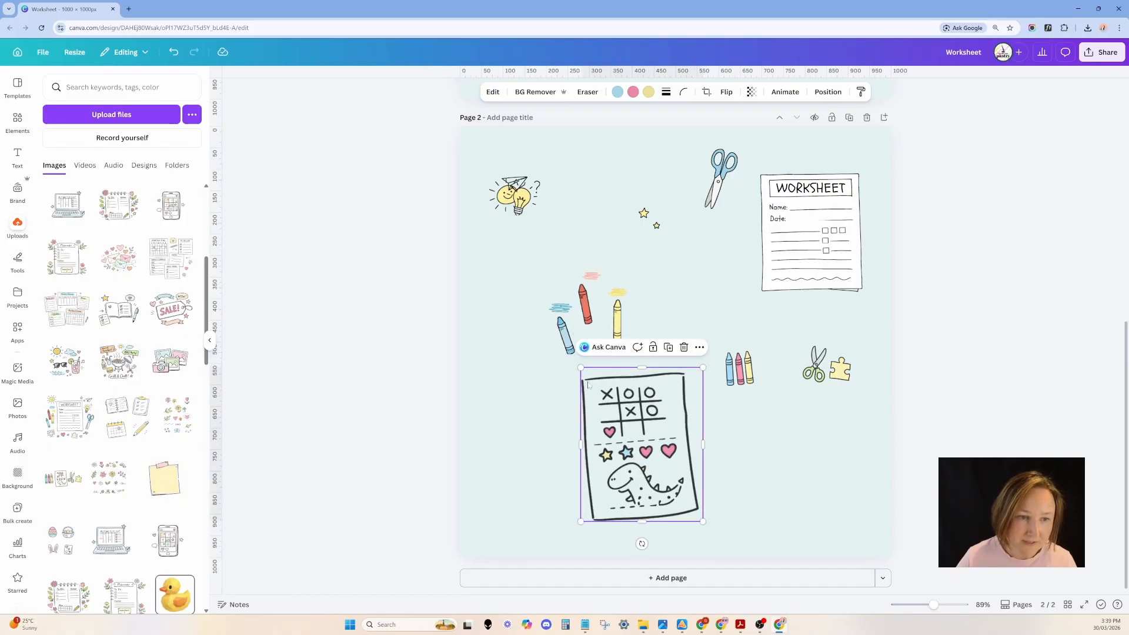
drag(623, 463, 598, 477)
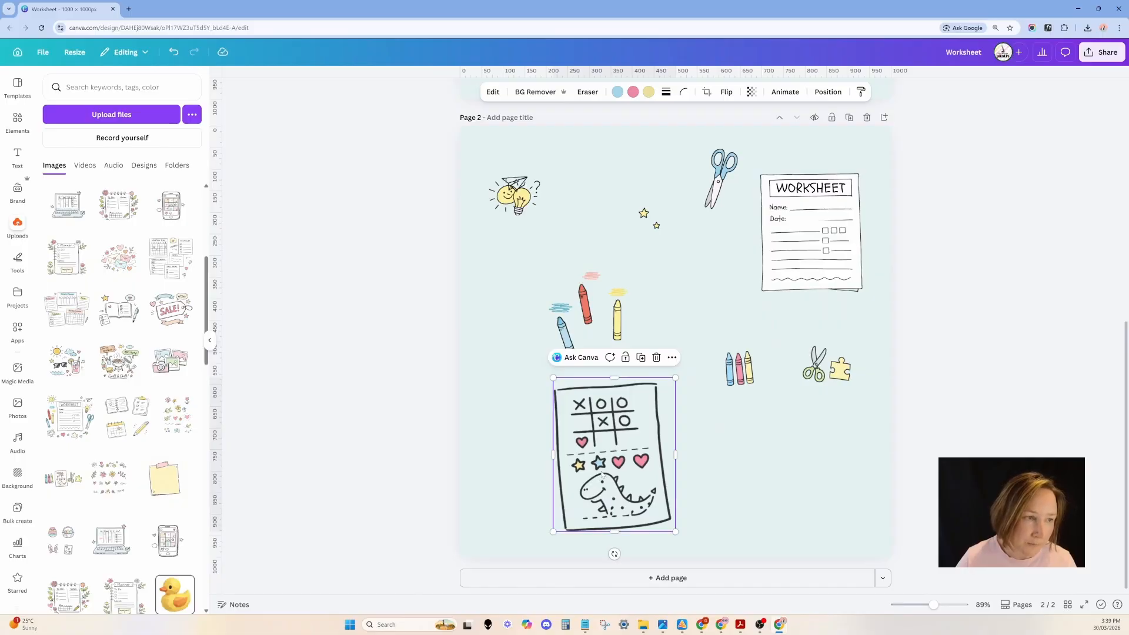
- Activate the Draw tool for freehand drawing on page 2
click(210, 342)
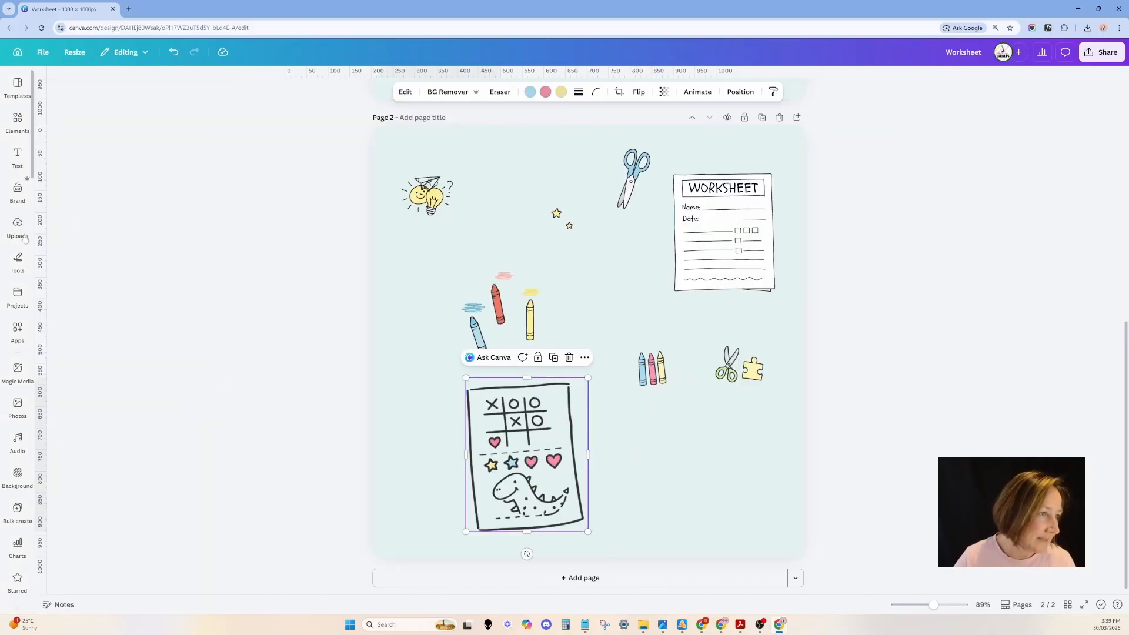
click(23, 262)
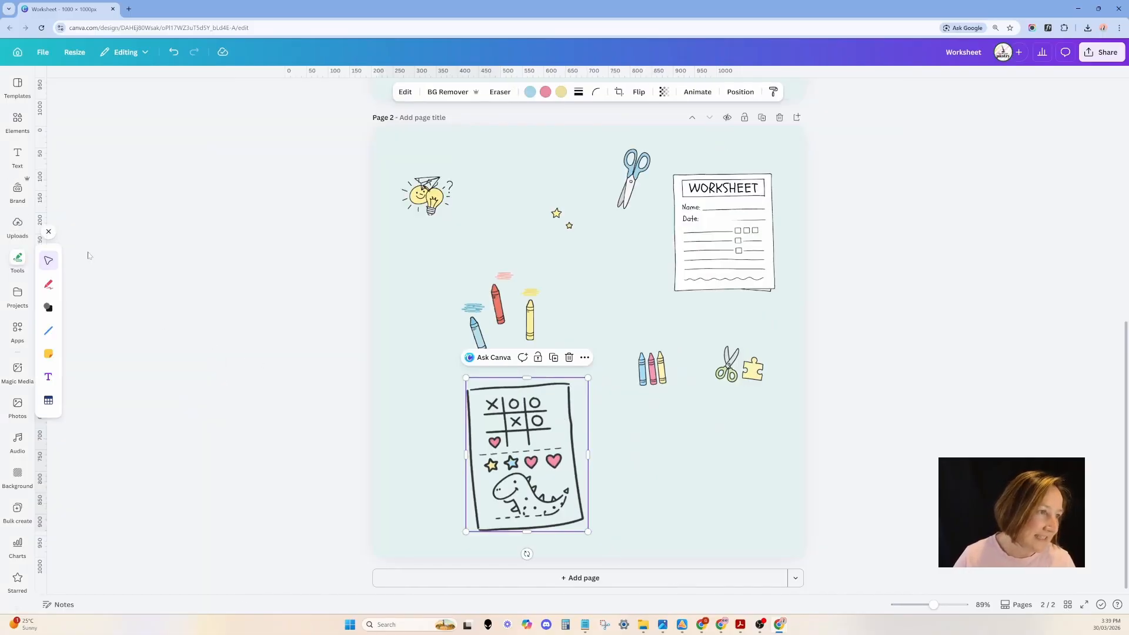
click(50, 287)
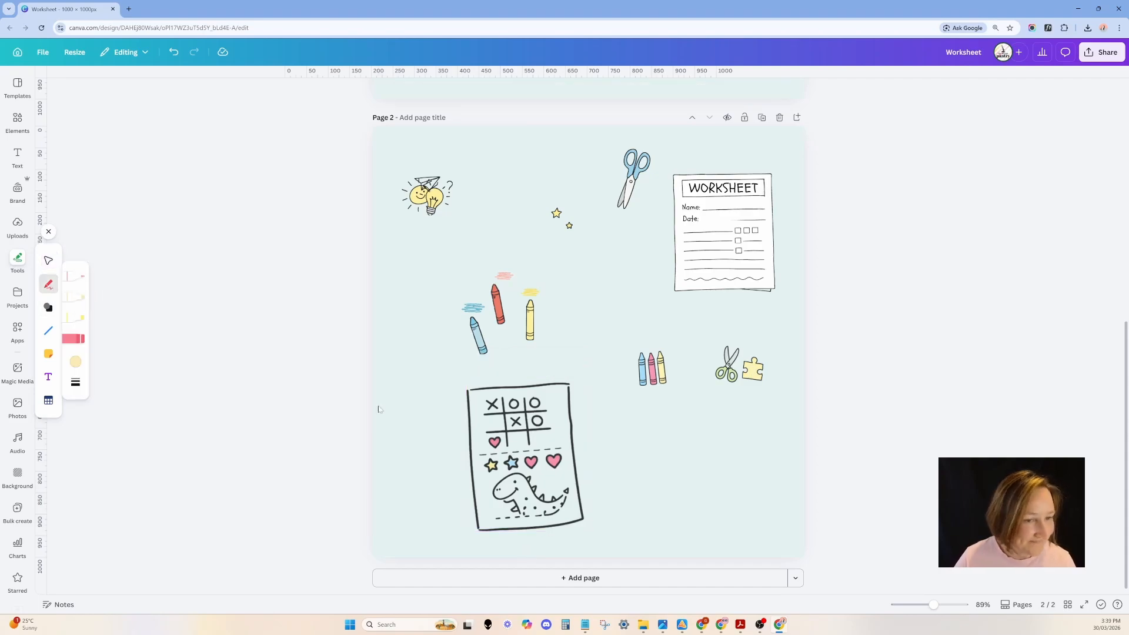
click(76, 363)
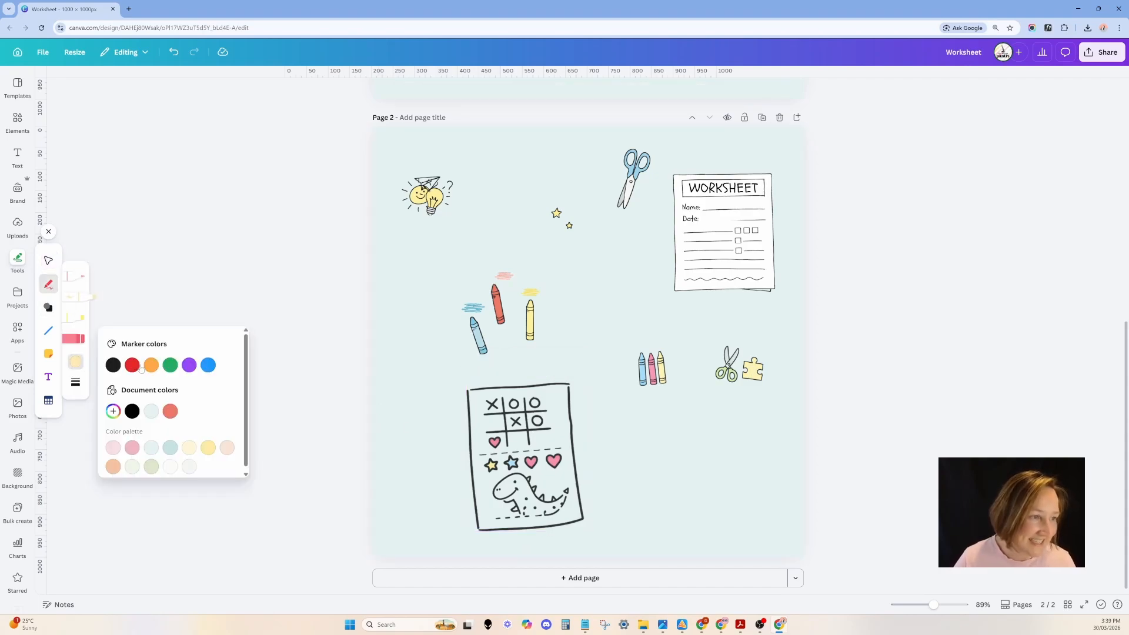
click(114, 411)
click(713, 218)
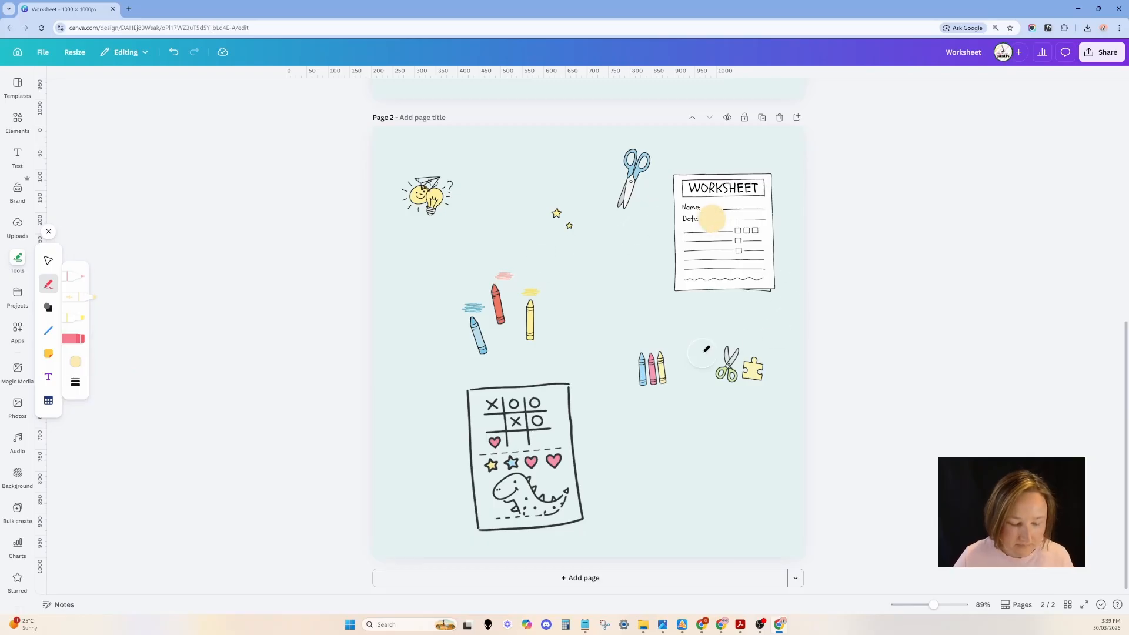
key(ctrl+z)
- Set the marker's drawing colour to white by sampling the WORKSHEET page's paper with the colour picker
click(76, 363)
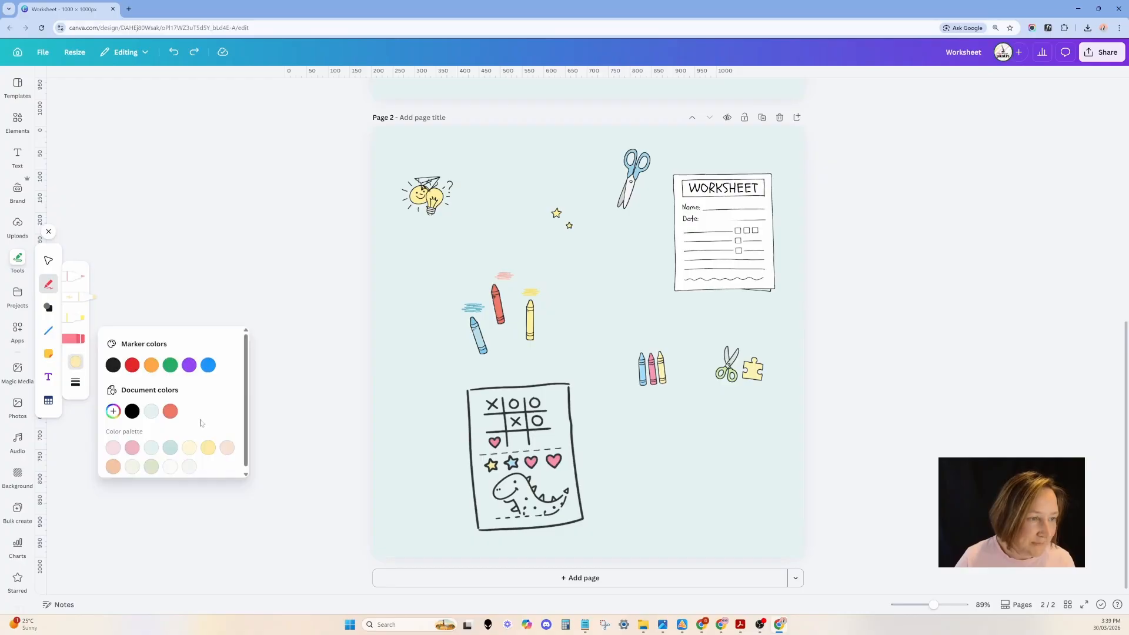
click(114, 412)
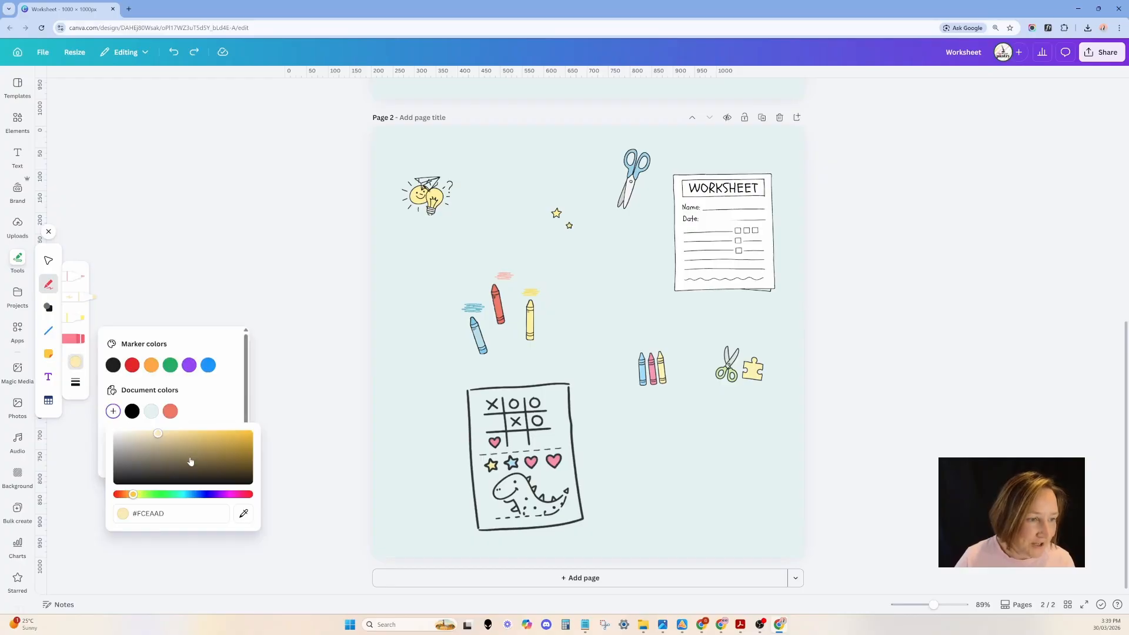
click(244, 513)
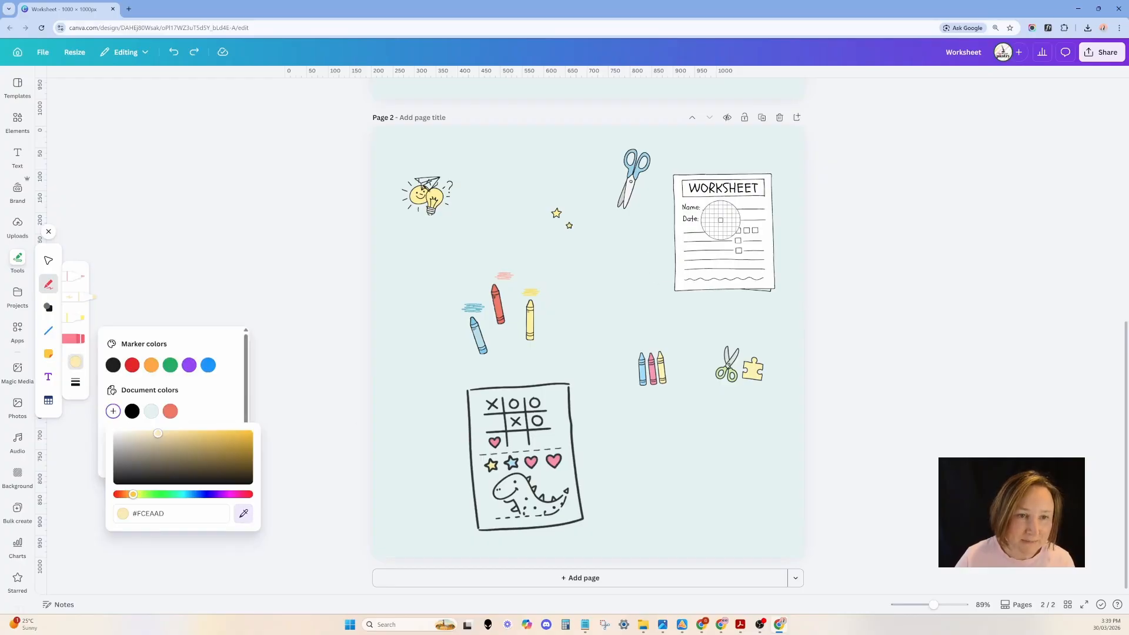
click(721, 220)
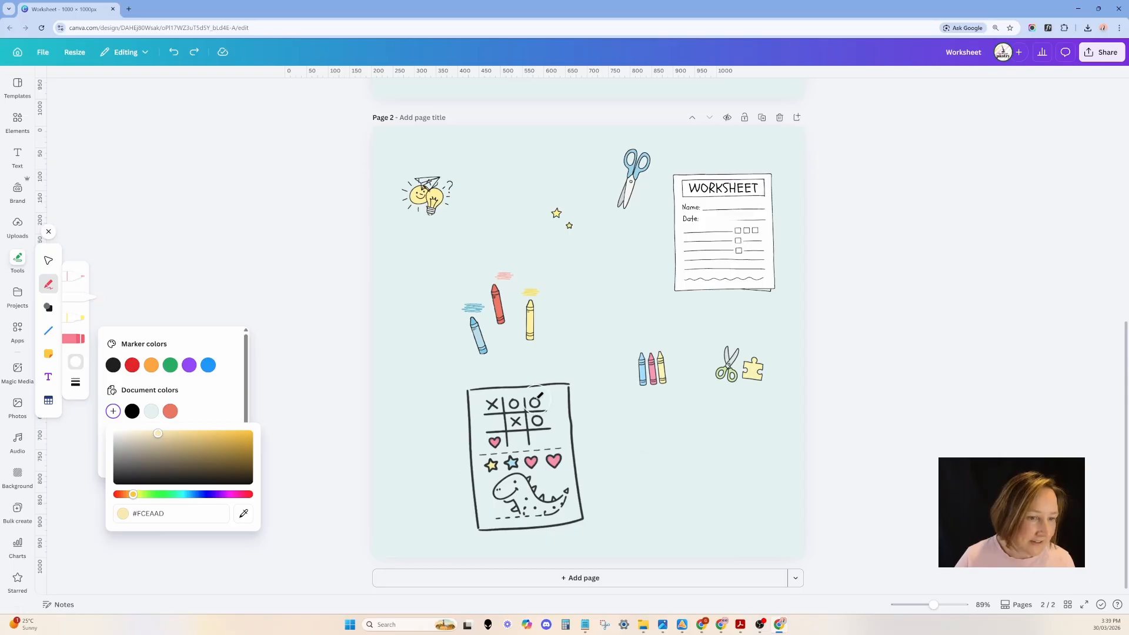
click(84, 302)
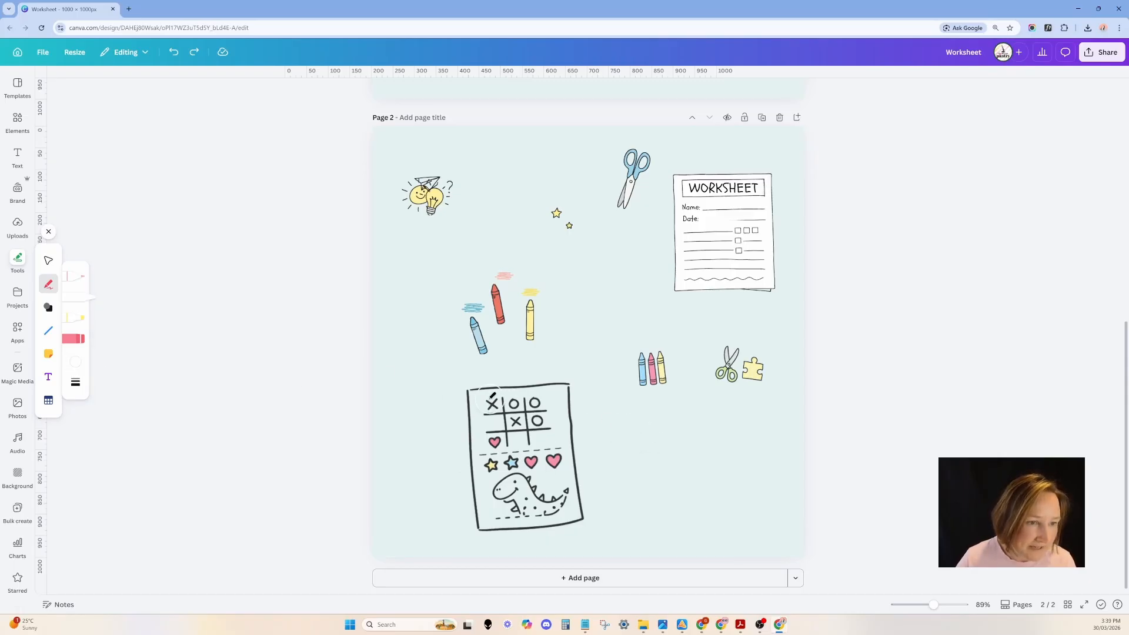
- Paint white over the activity sheet's whole interior, fill the remaining gaps with a marker weight of 39, and stop drawing
mouse_move(484, 401)
mouse_down()
mouse_move(558, 401)
mouse_move(570, 506)
mouse_move(497, 511)
mouse_move(490, 411)
mouse_move(513, 421)
mouse_move(532, 406)
mouse_move(547, 471)
mouse_move(513, 478)
mouse_move(544, 490)
mouse_move(556, 405)
mouse_up()
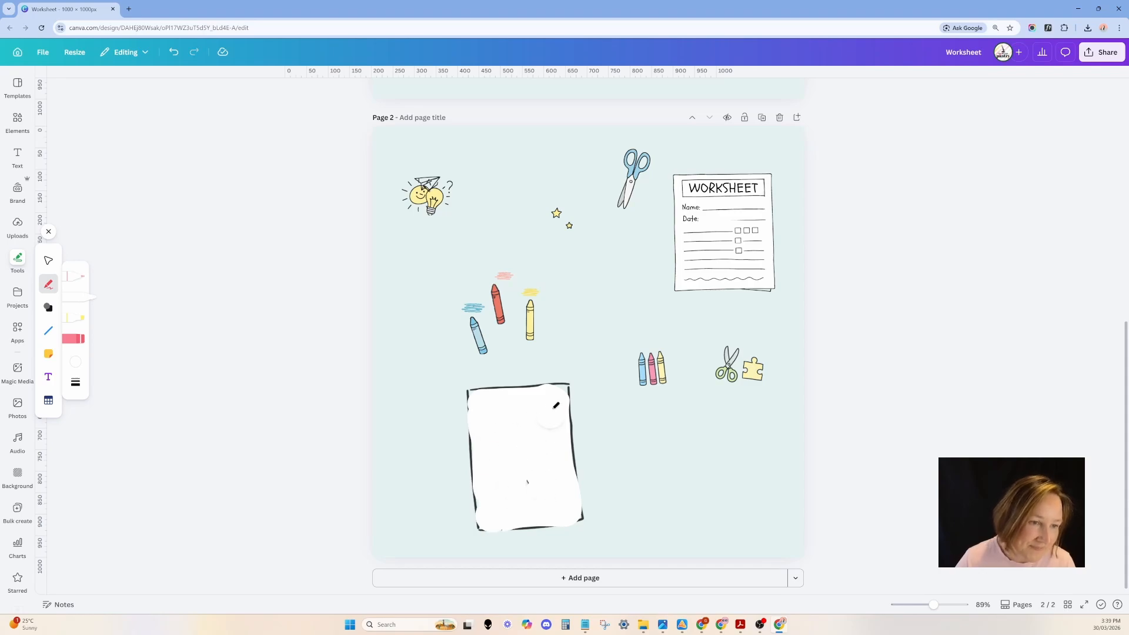
click(76, 383)
mouse_move(147, 393)
mouse_down()
mouse_move(164, 394)
mouse_move(143, 394)
mouse_up()
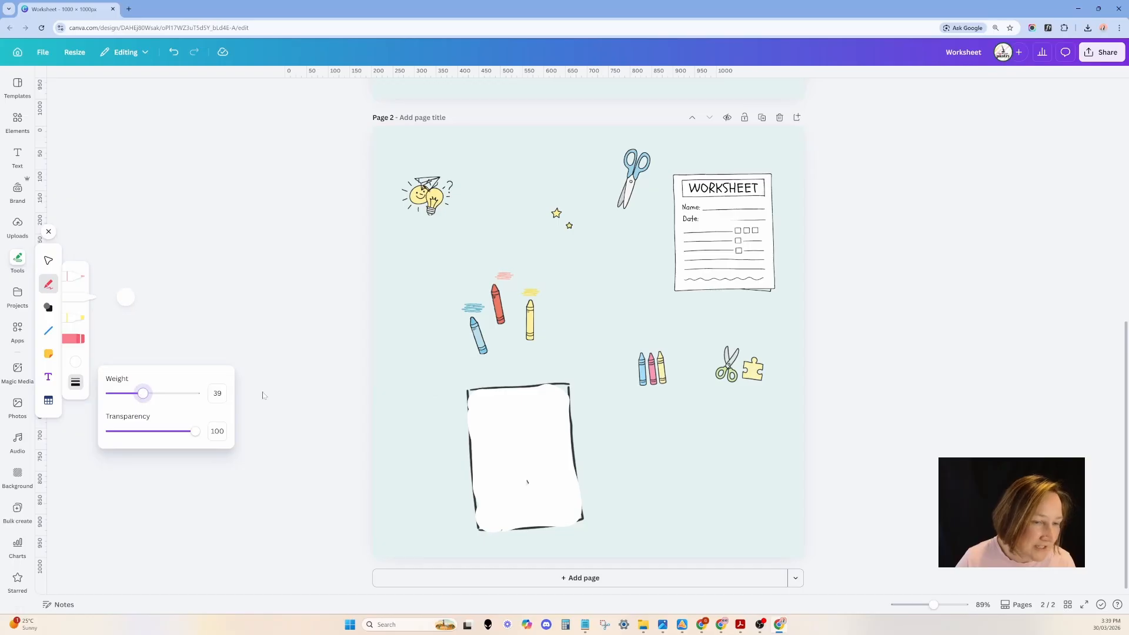
click(562, 388)
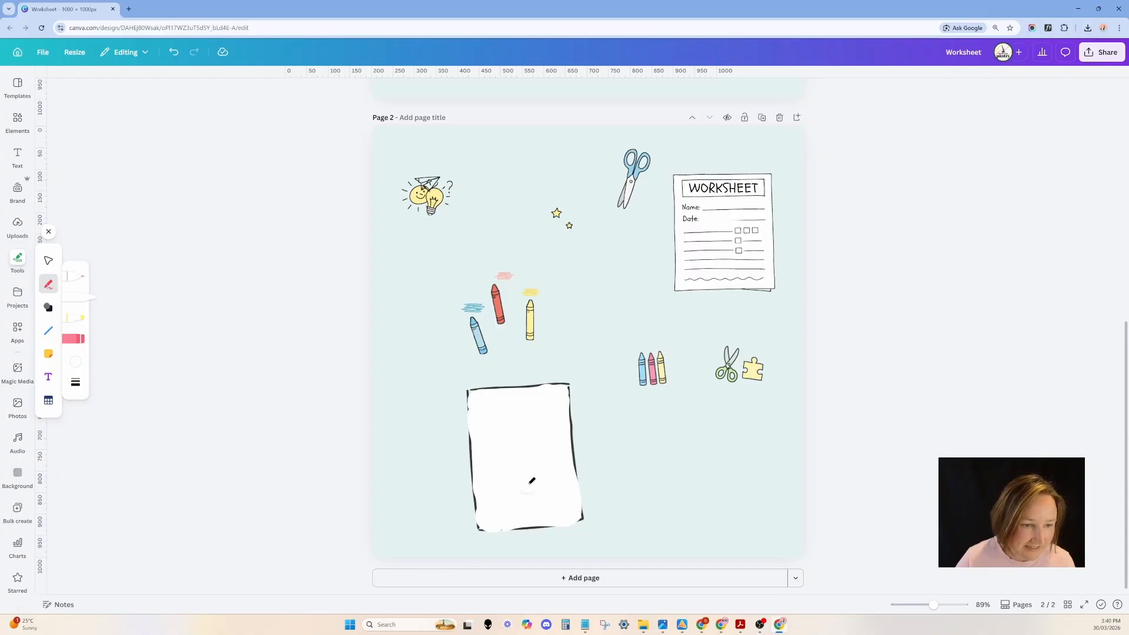
click(49, 231)
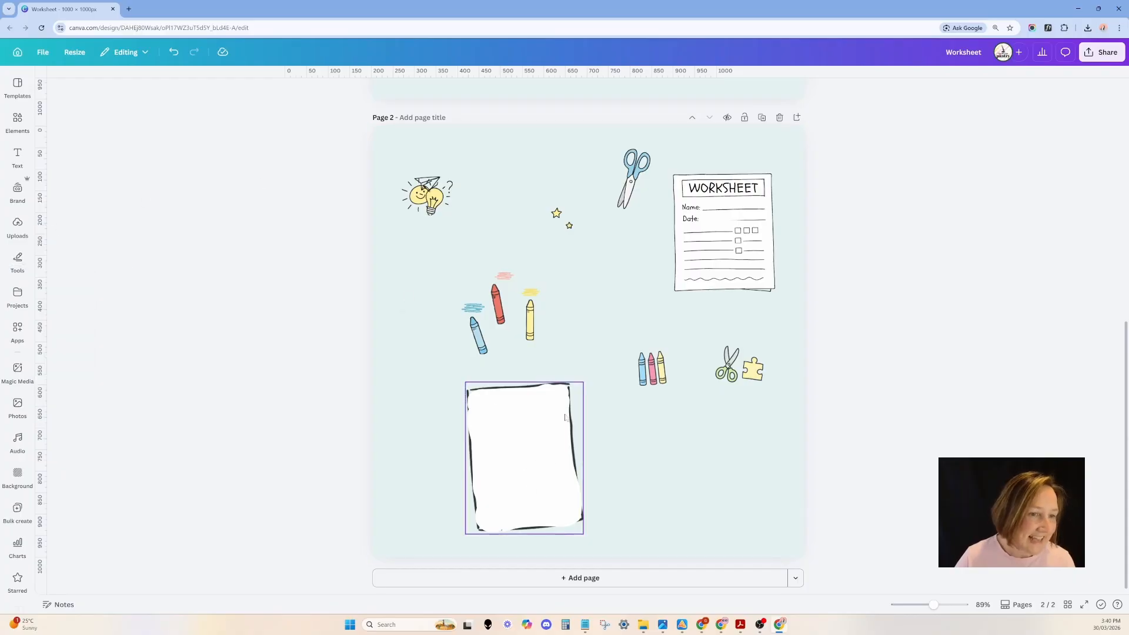
- Send the large white painted area and the small white patch behind the activity sheet's line art
click(579, 393)
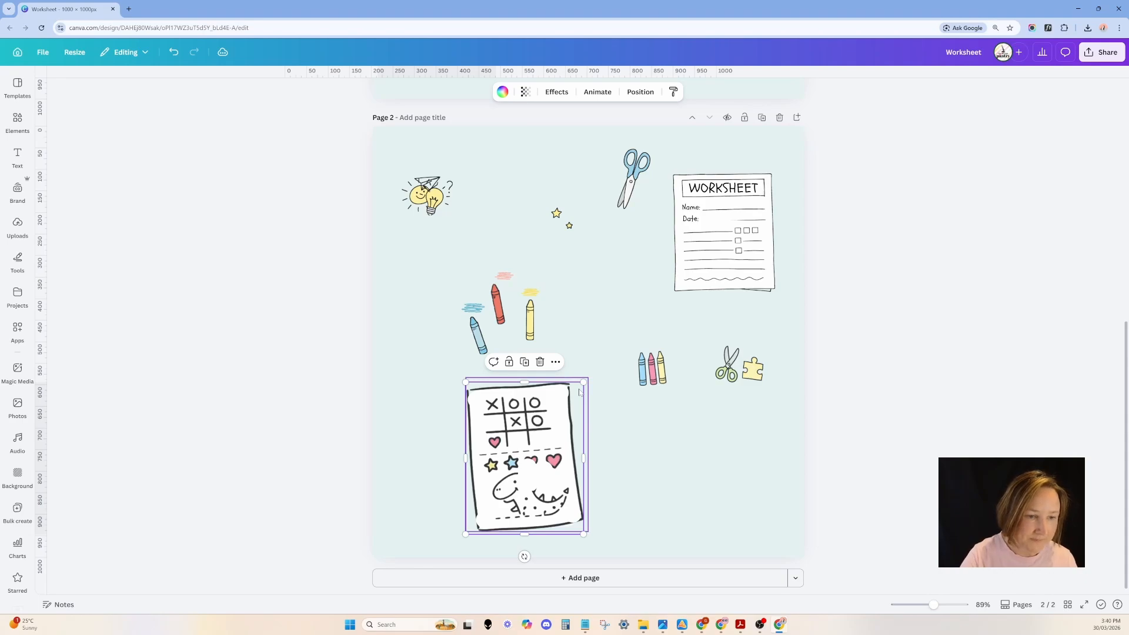
mouse_move(529, 480)
mouse_down()
mouse_move(679, 459)
mouse_move(521, 474)
mouse_move(527, 485)
mouse_up()
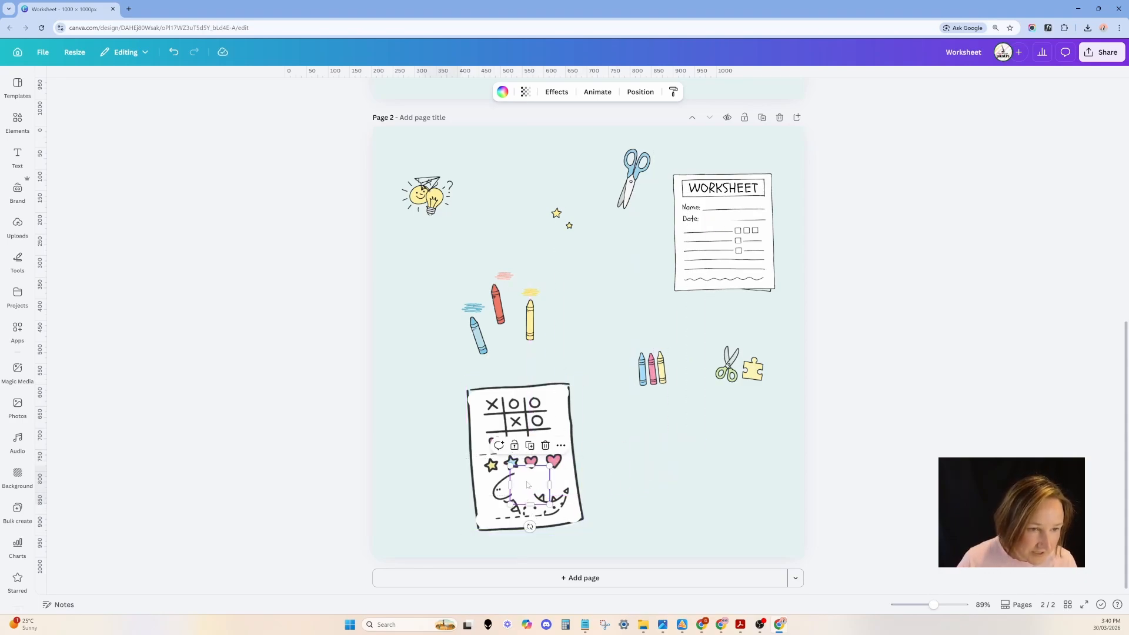
click(642, 93)
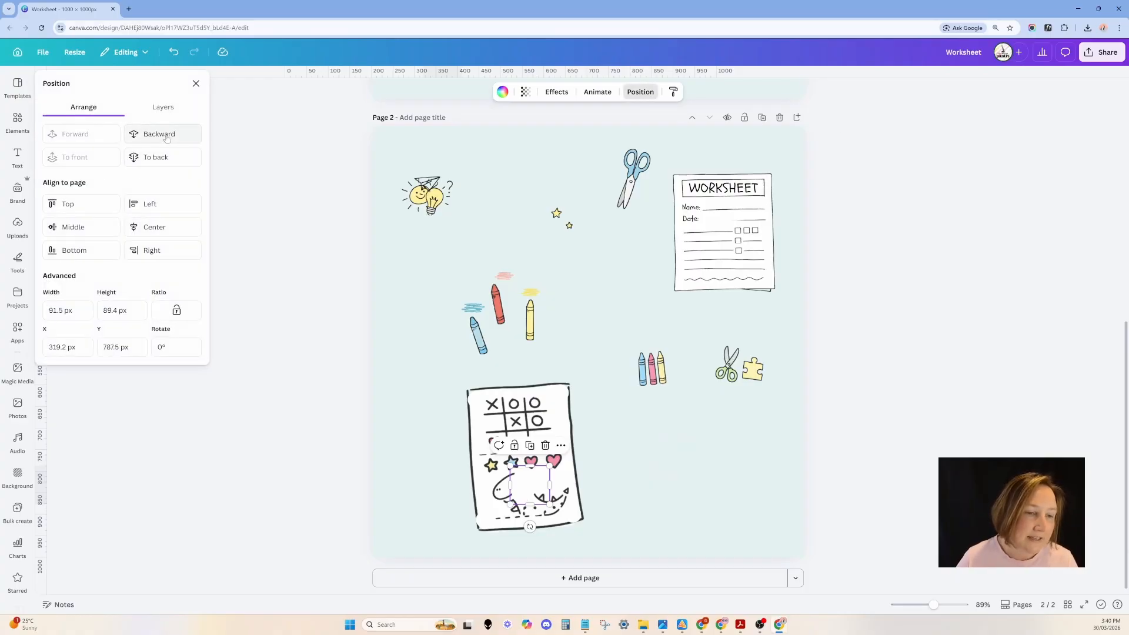
click(156, 163)
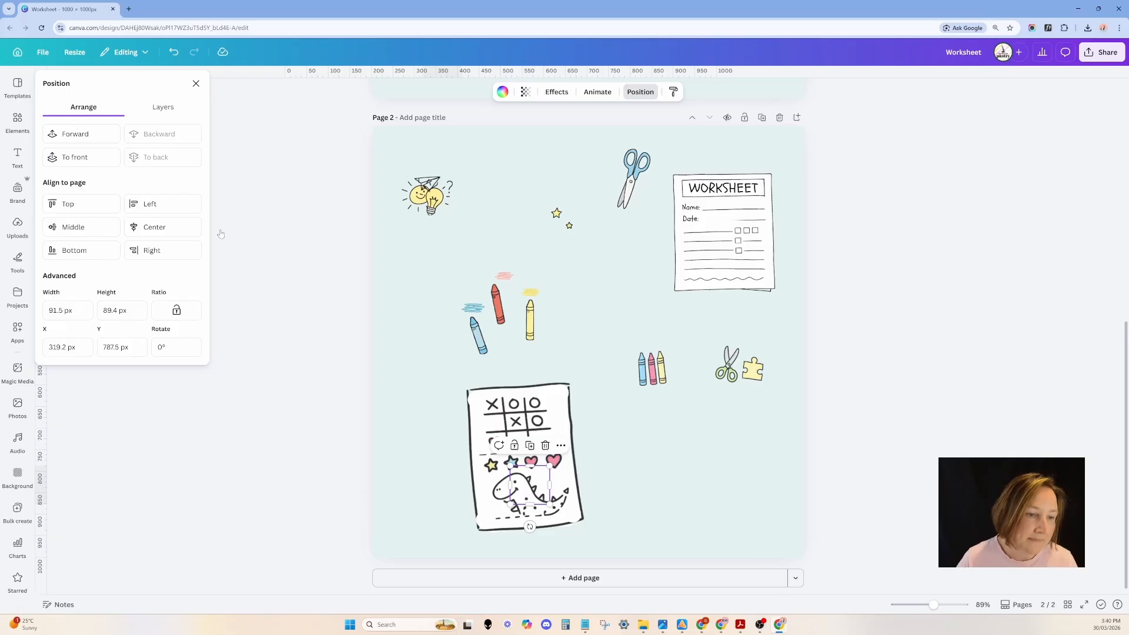
click(647, 492)
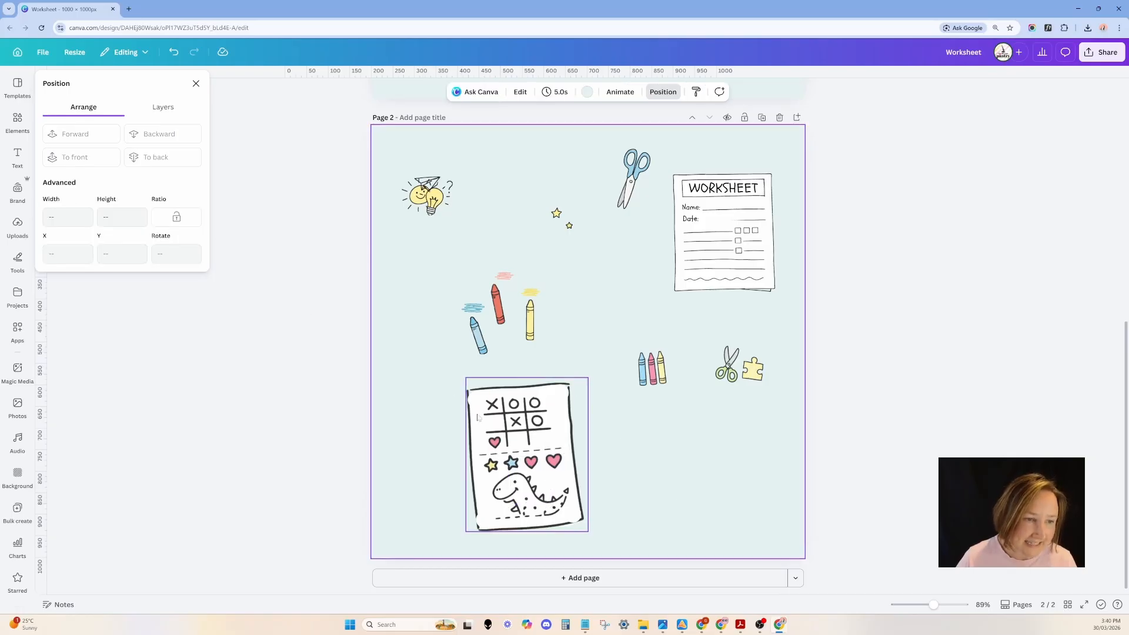
- Nudge the activity sheet's line art slightly down over its white fill and bring it to the front
drag(562, 393, 563, 389)
click(578, 388)
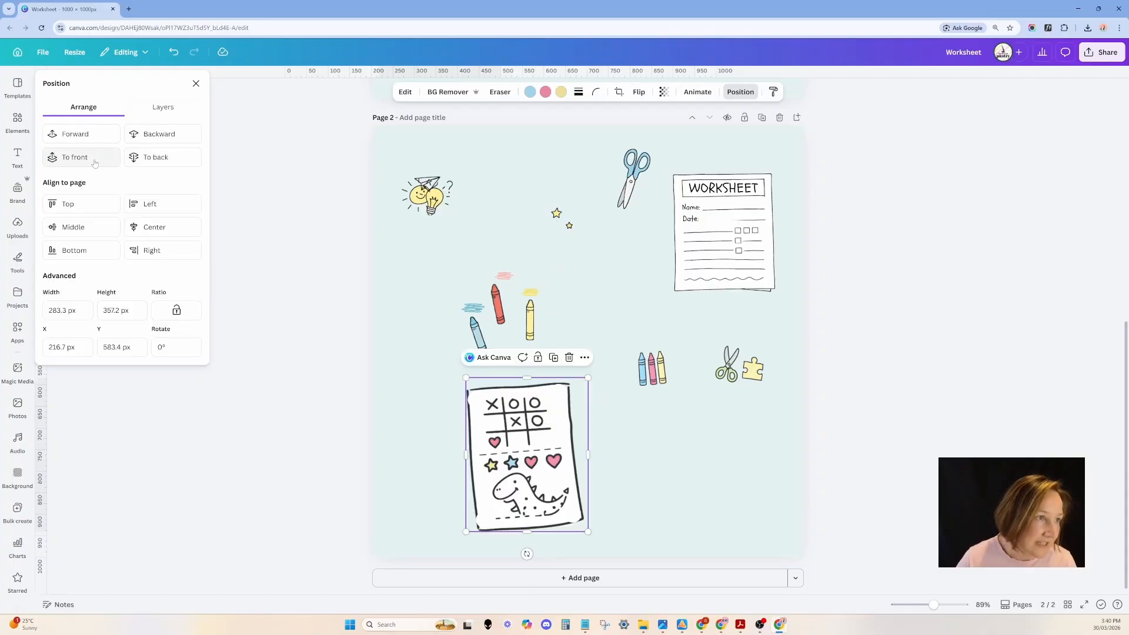
drag(579, 396, 576, 394)
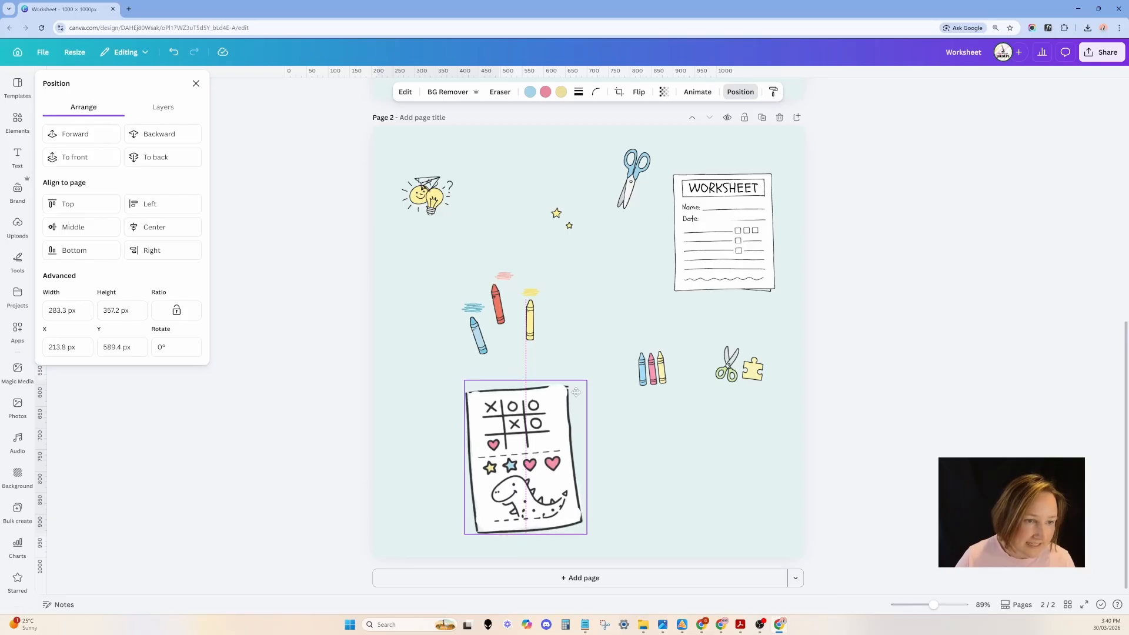
click(81, 158)
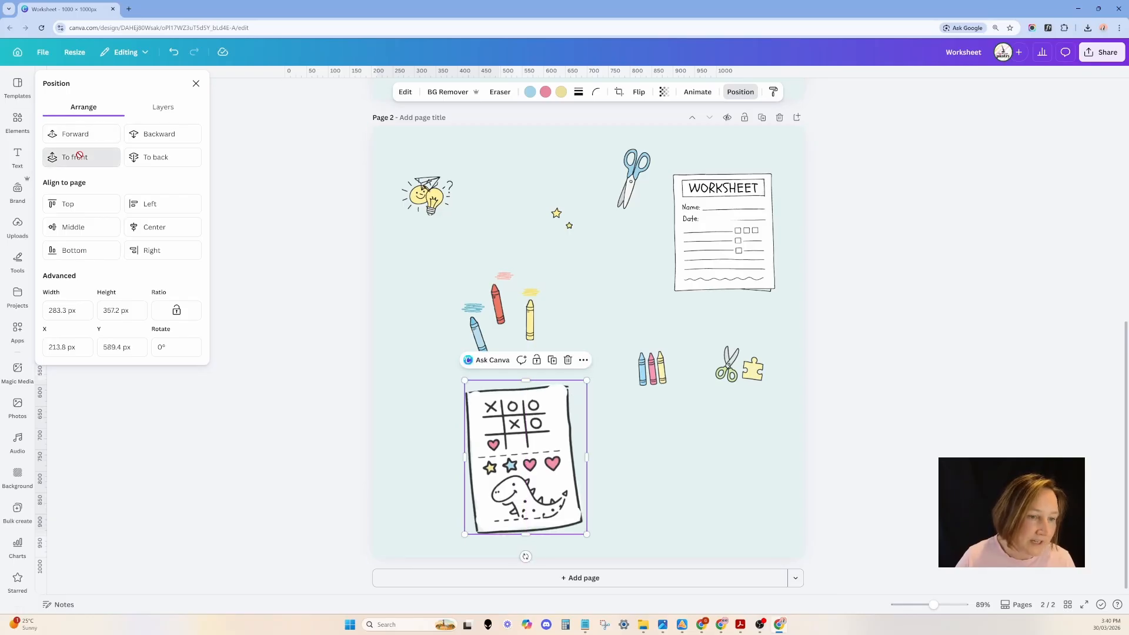
- Group the activity sheet's line art with its white fill into one object
click(719, 503)
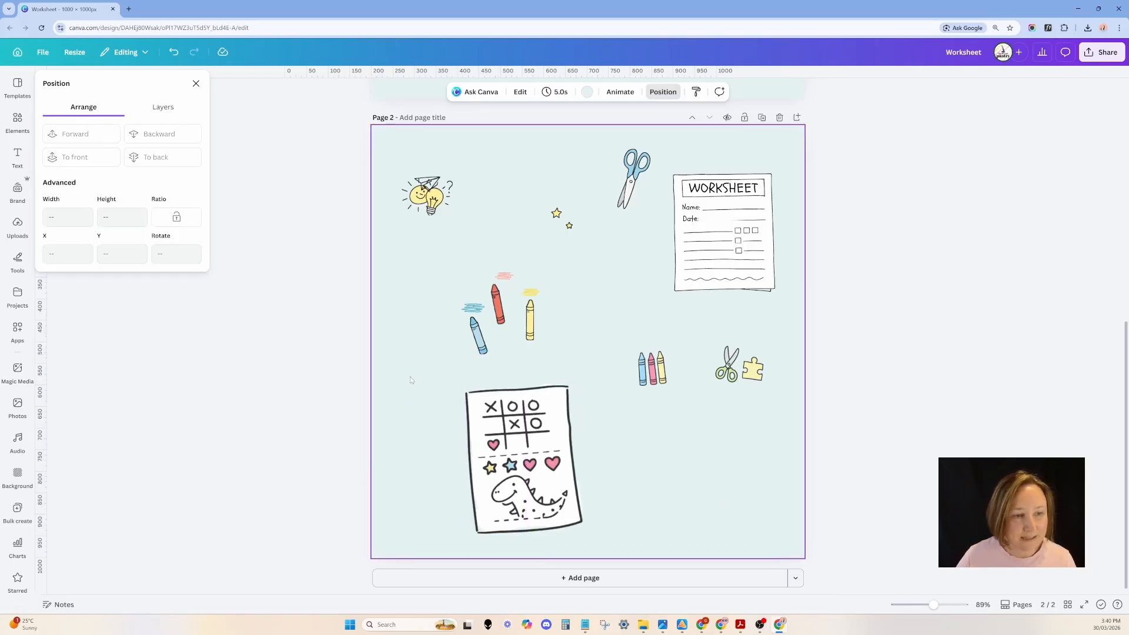
drag(411, 380, 612, 544)
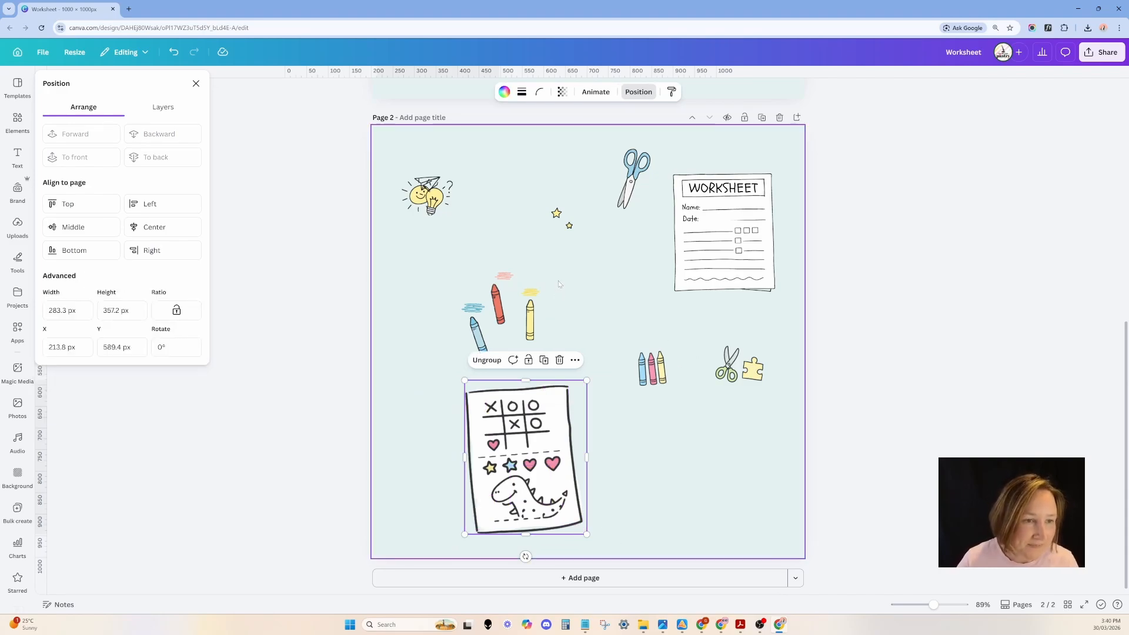
- Shift the three large crayons and their scribbles to the page's lower left, and move the activity sheet to the middle of the page
drag(559, 284, 435, 355)
drag(507, 303, 427, 437)
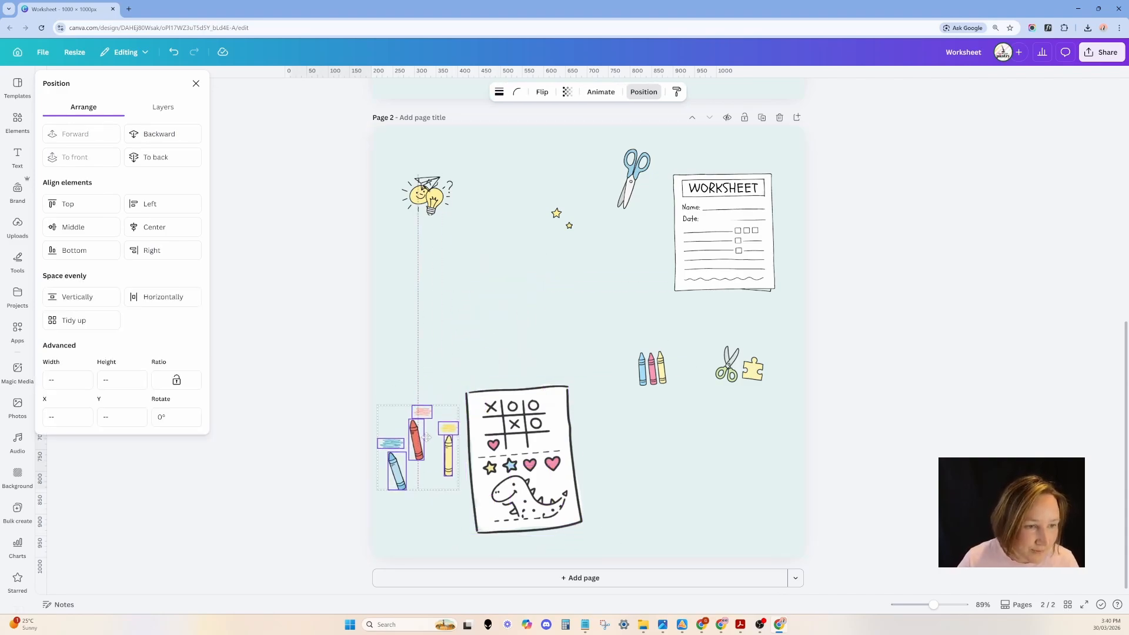
click(523, 459)
drag(524, 459, 555, 356)
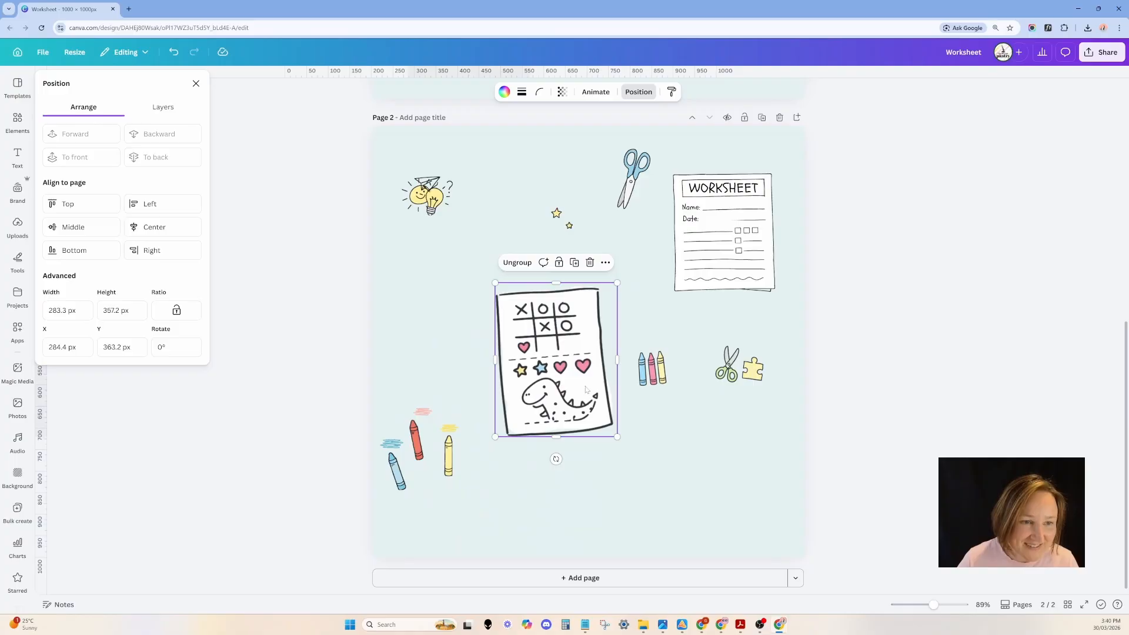
- Group all the pieces of the WORKSHEET page into one object
click(725, 261)
click(792, 201)
drag(715, 195, 789, 303)
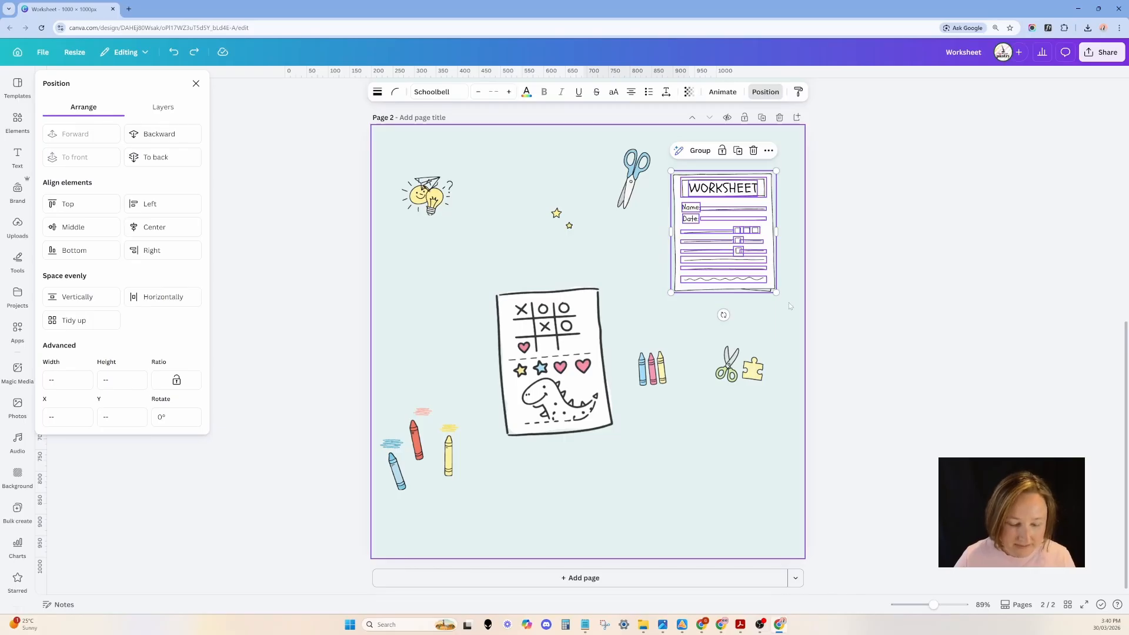
key(ctrl+g)
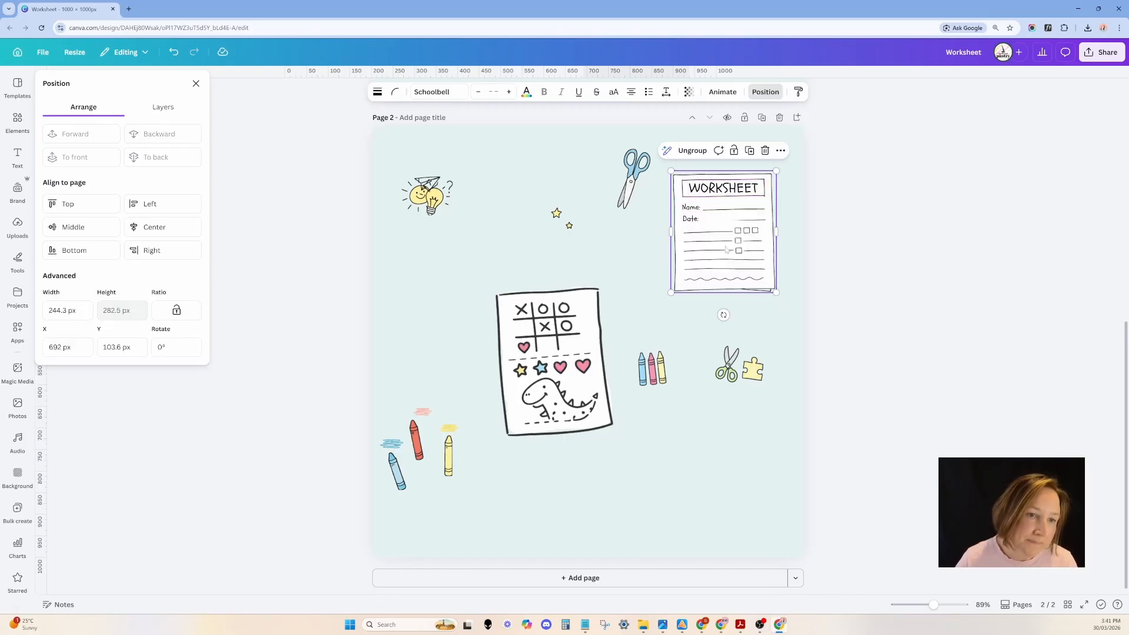
- Tuck the WORKSHEET page behind the activity sheet, enlarge it to about 314 px wide and rotate it 12.3° clockwise
drag(727, 249, 593, 368)
drag(641, 290, 676, 258)
drag(602, 432, 582, 439)
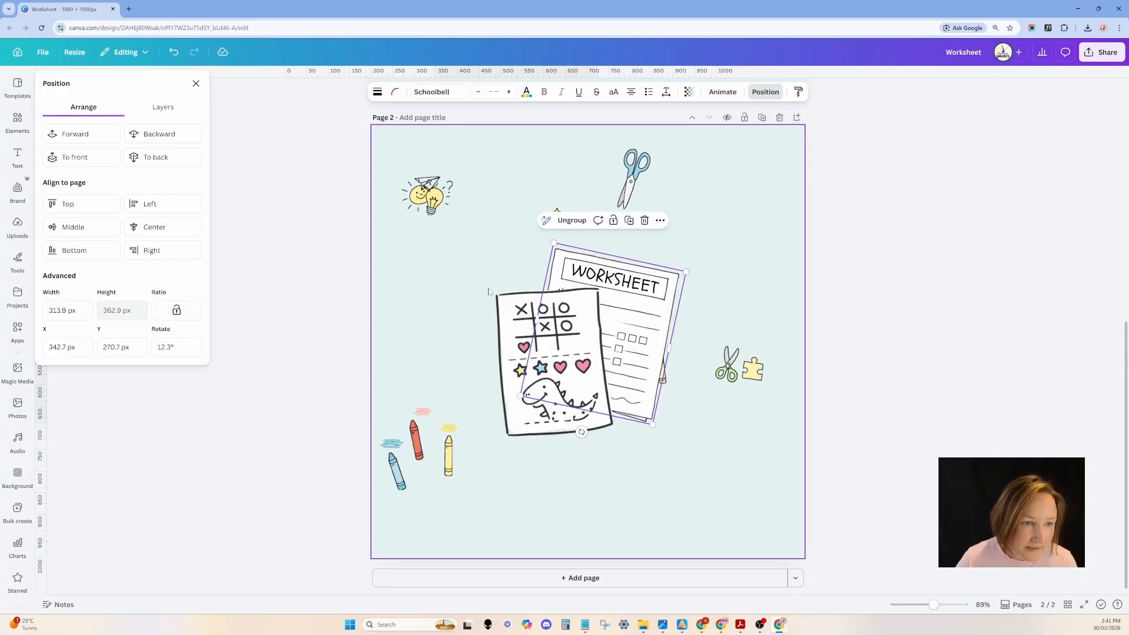
- Enlarge and centre the two overlapping sheets together, and move the small crayon trio and the green scissors with puzzle piece onto the light bulbs
drag(475, 278, 591, 324)
drag(591, 324, 556, 316)
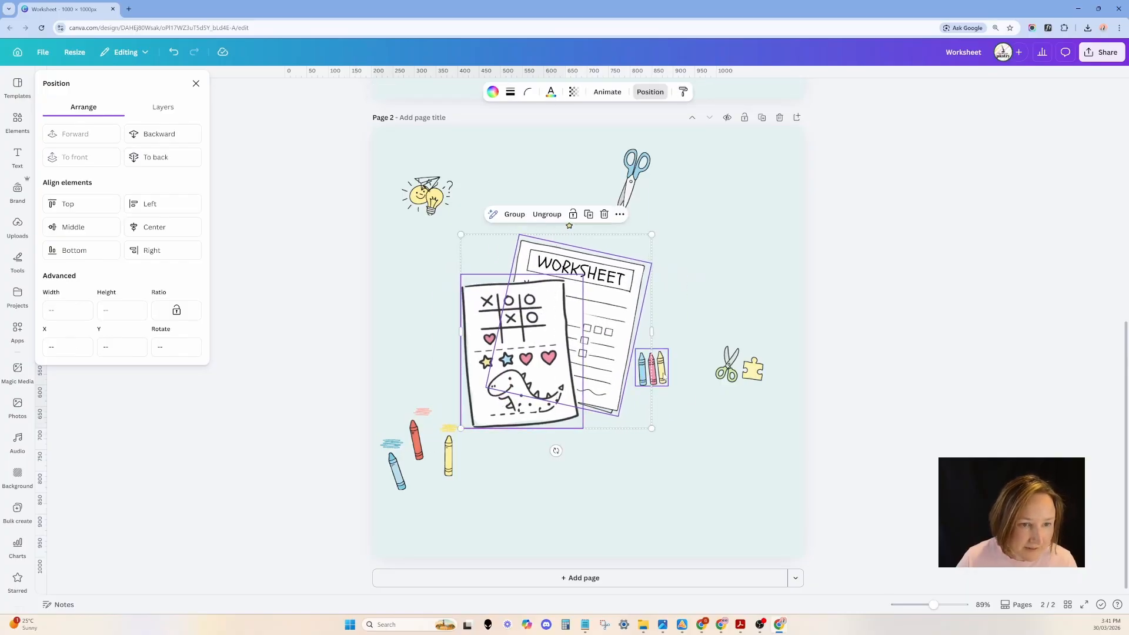
drag(660, 369, 439, 192)
drag(434, 263, 609, 369)
drag(599, 372, 636, 392)
drag(689, 255, 727, 216)
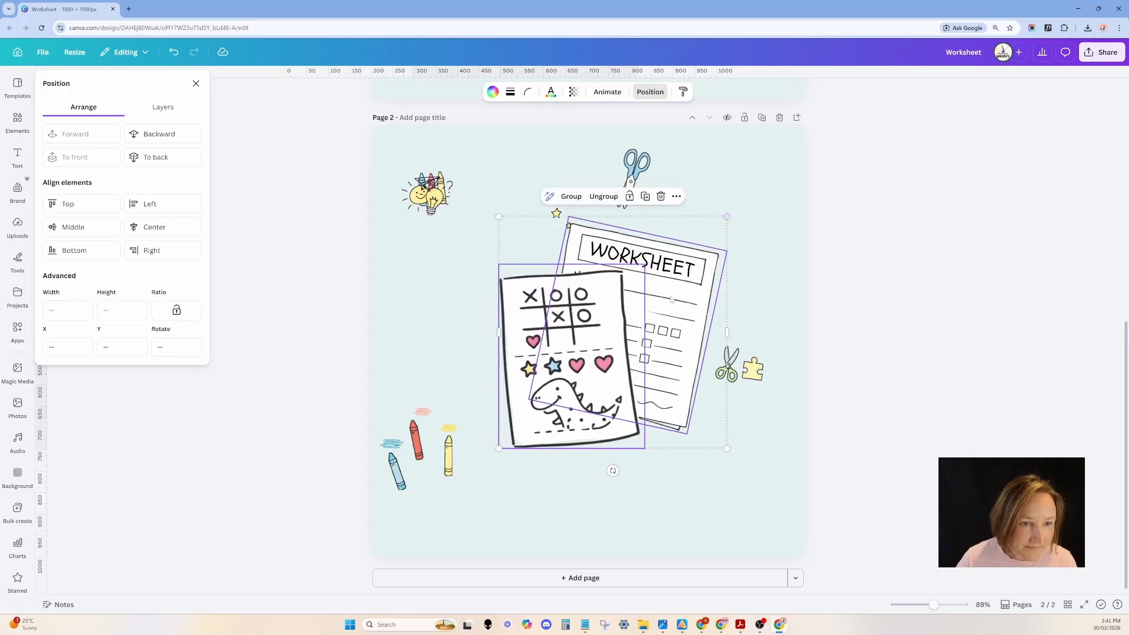
drag(672, 300, 652, 322)
drag(793, 343, 420, 172)
- Bring the blue scissors to the front, enlarge and tilt them, and place them over the WORKSHEET page's lower right corner
drag(634, 161, 669, 416)
key(ctrl+alt+bracketright)
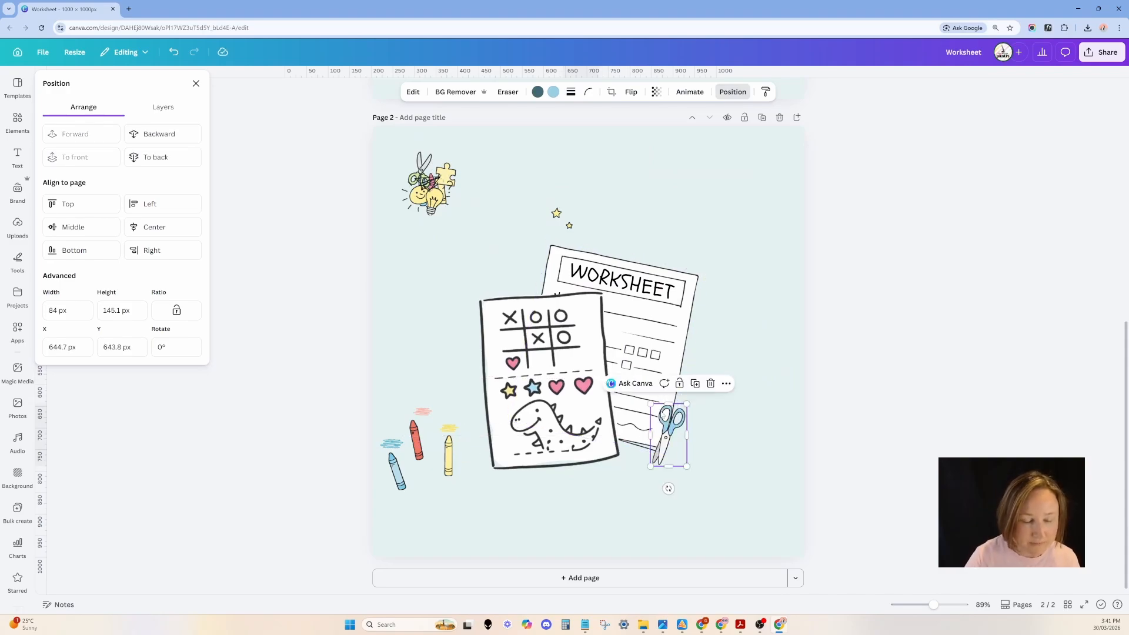
drag(687, 404, 729, 360)
drag(682, 489, 645, 505)
drag(712, 409, 689, 435)
click(735, 387)
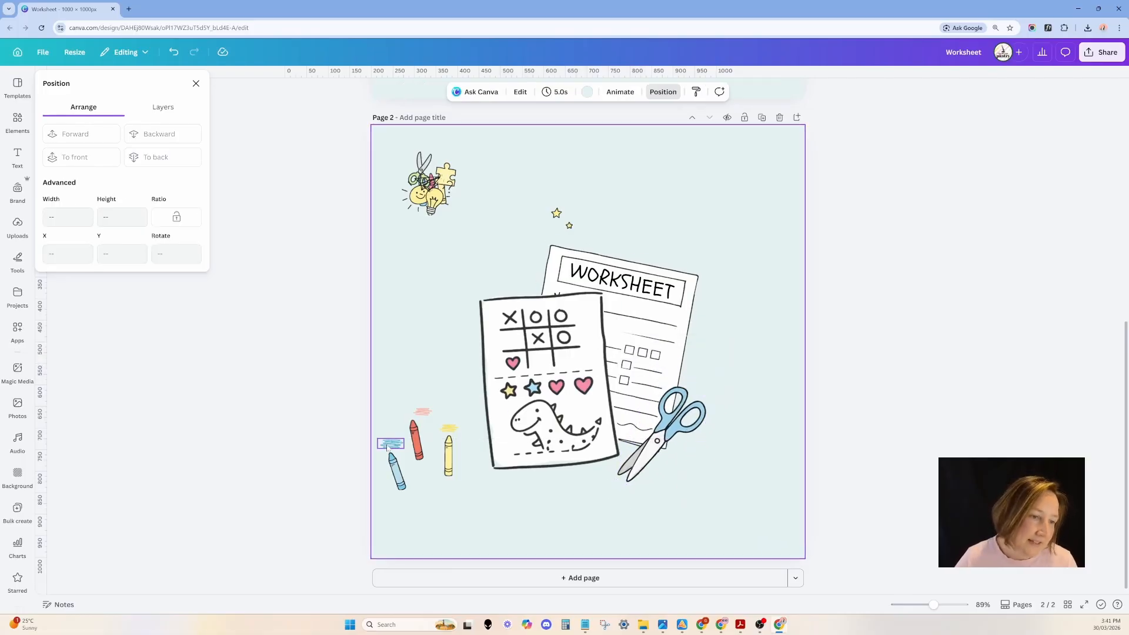
- Enlarge the red, blue and yellow crayons together with their three scribbles
click(448, 429)
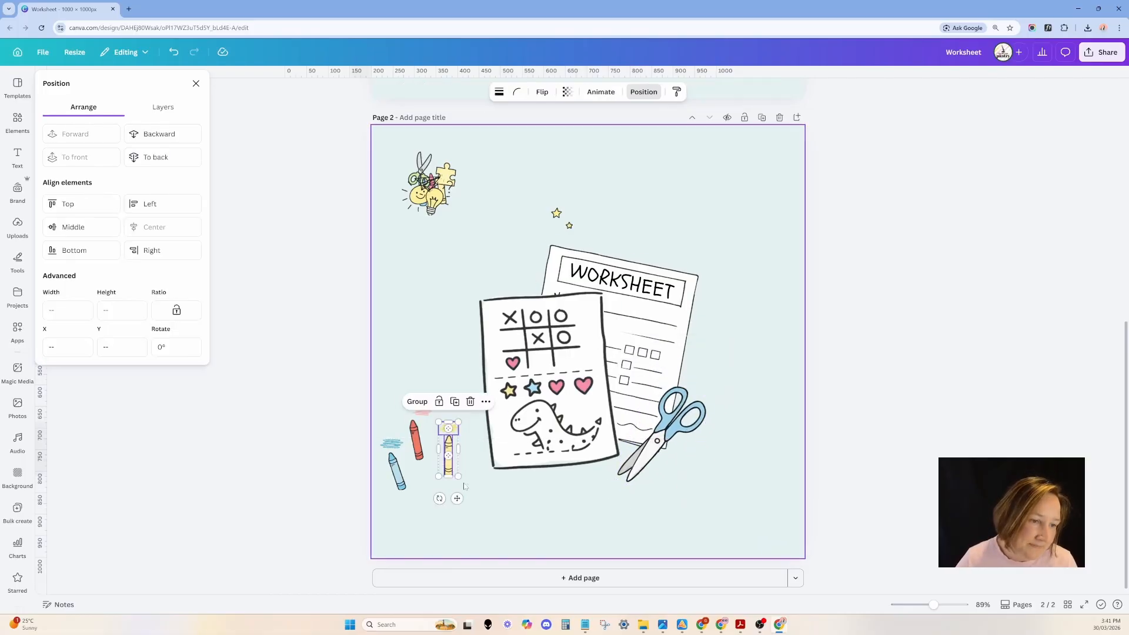
drag(408, 469, 479, 506)
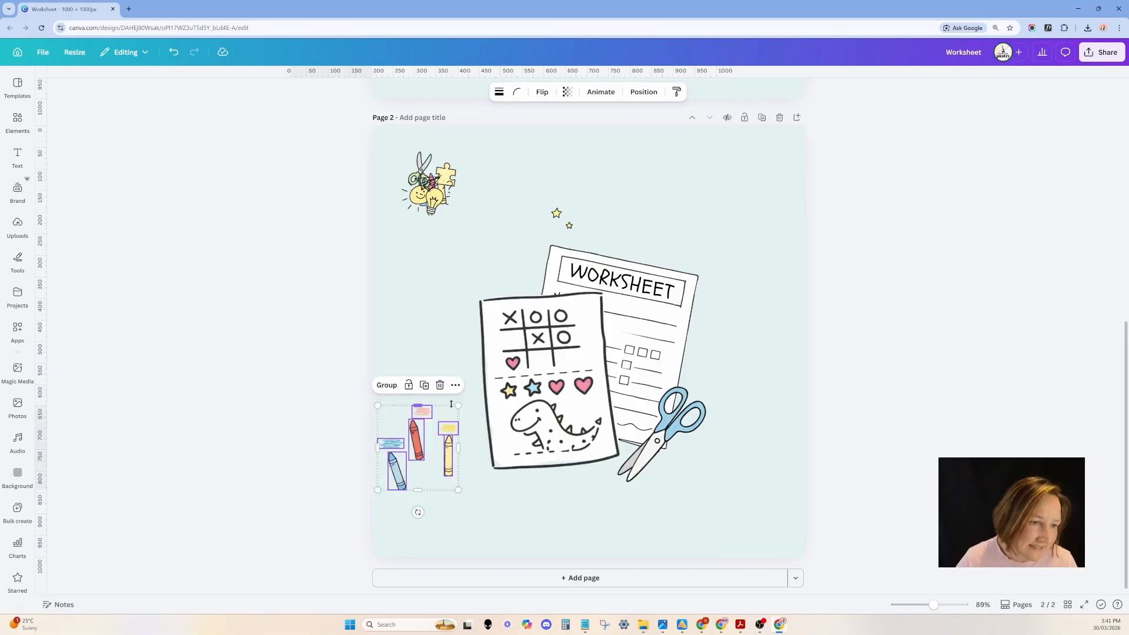
drag(462, 412, 497, 357)
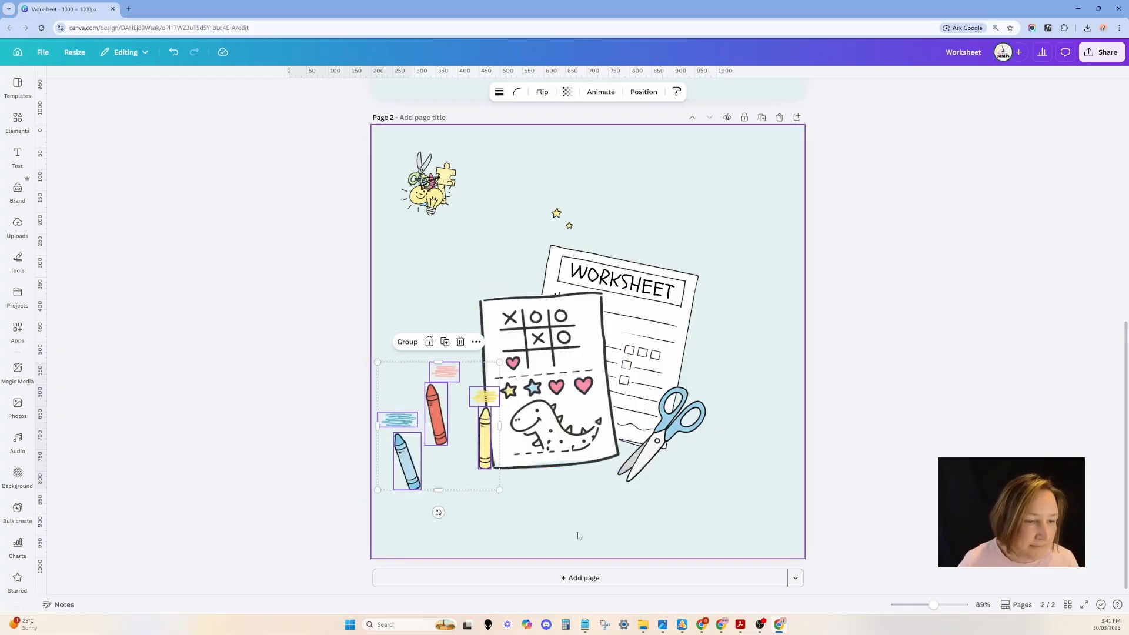
click(467, 512)
- Tilt the yellow crayon and its scribble to the right and place them over the activity sheet's noughts-and-crosses grid at the left edge
click(486, 414)
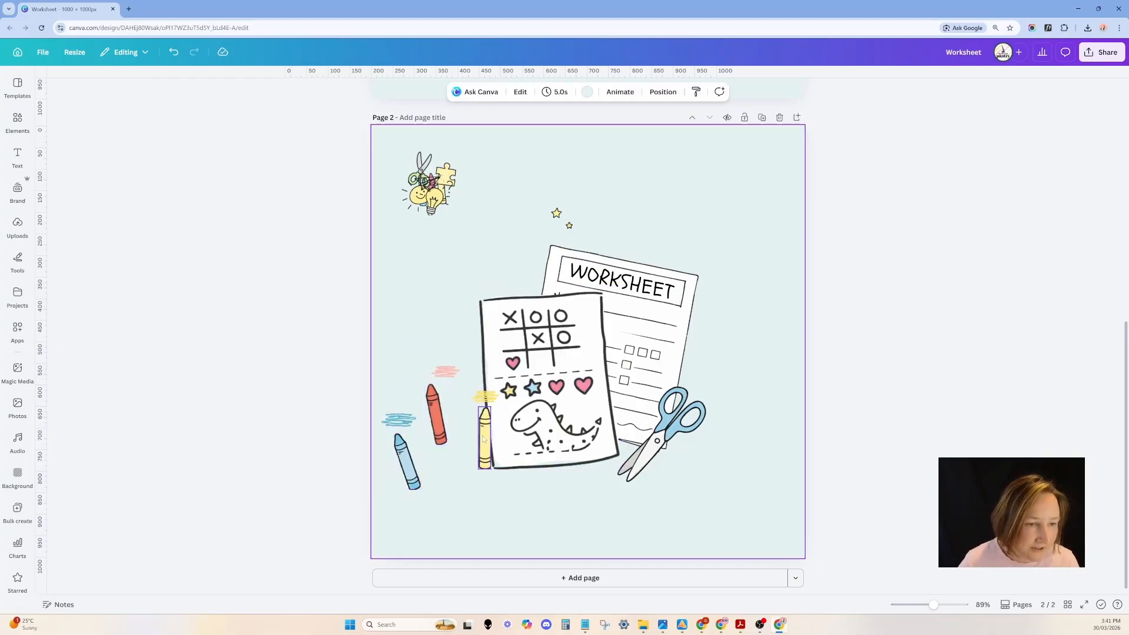
shift+click(491, 405)
drag(476, 491, 443, 476)
drag(480, 435, 475, 428)
drag(486, 381, 486, 377)
- Place the blue crayon and scribble over the dinosaur, and the red crayon and scribble at the WORKSHEET page's right edge
mouse_move(393, 423)
mouse_down()
mouse_move(546, 449)
mouse_move(553, 434)
mouse_up()
drag(407, 462, 574, 469)
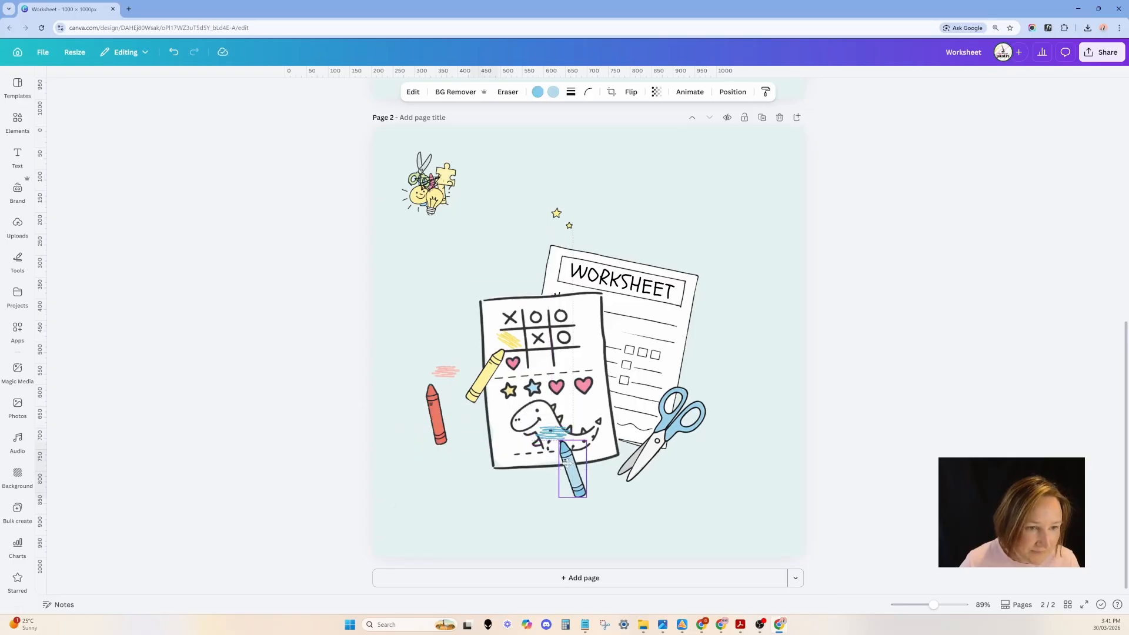
drag(442, 405, 681, 348)
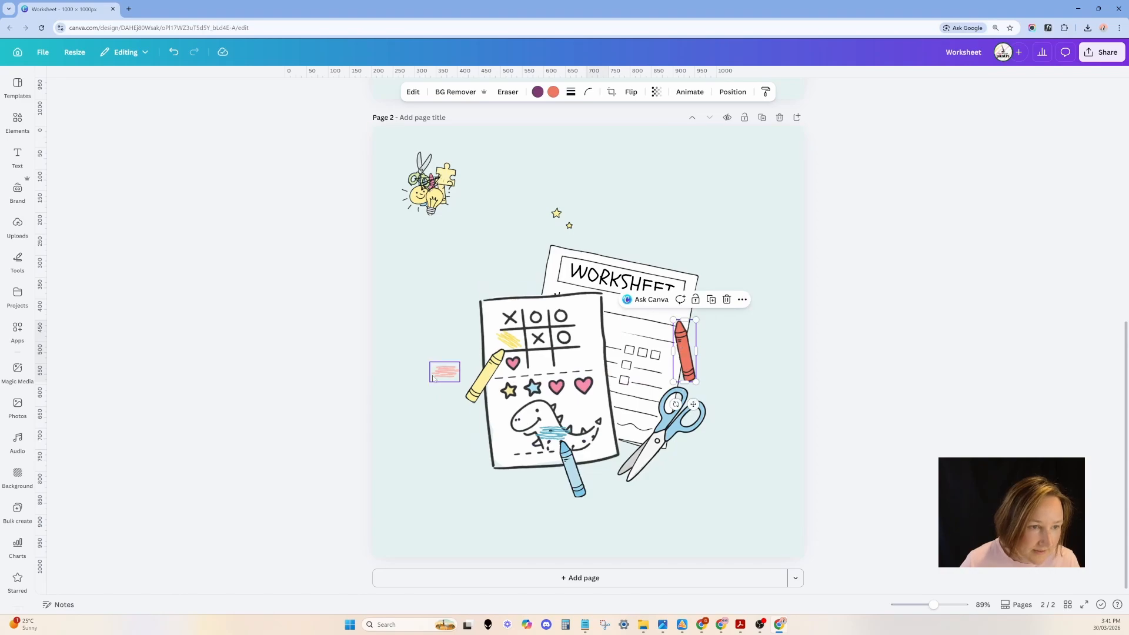
drag(445, 371, 668, 317)
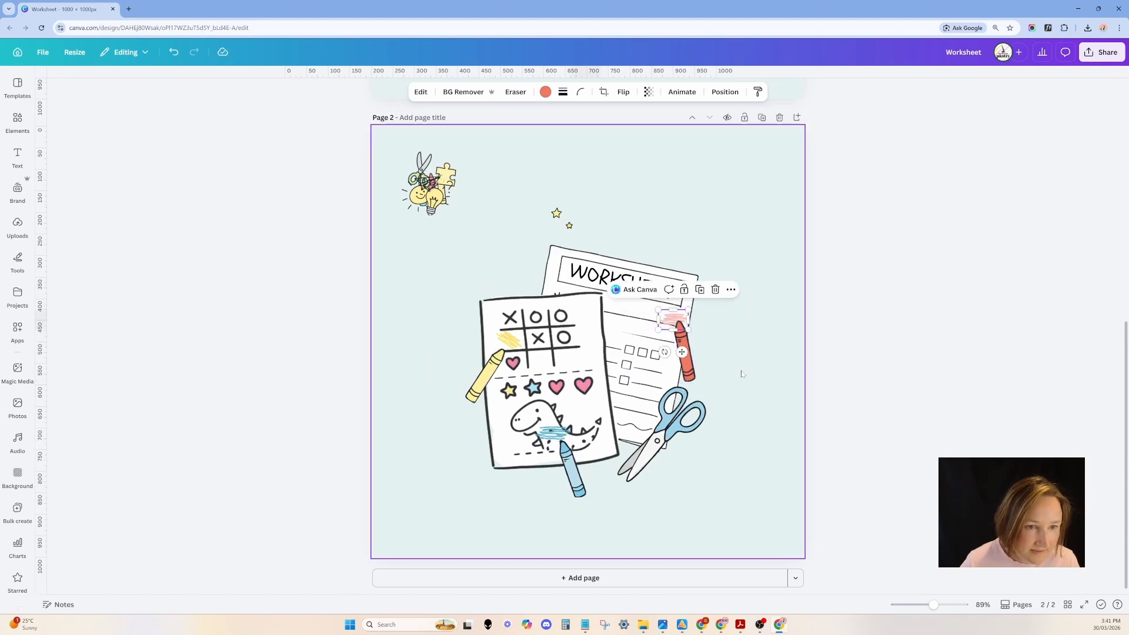
click(744, 374)
drag(690, 372, 698, 372)
click(716, 379)
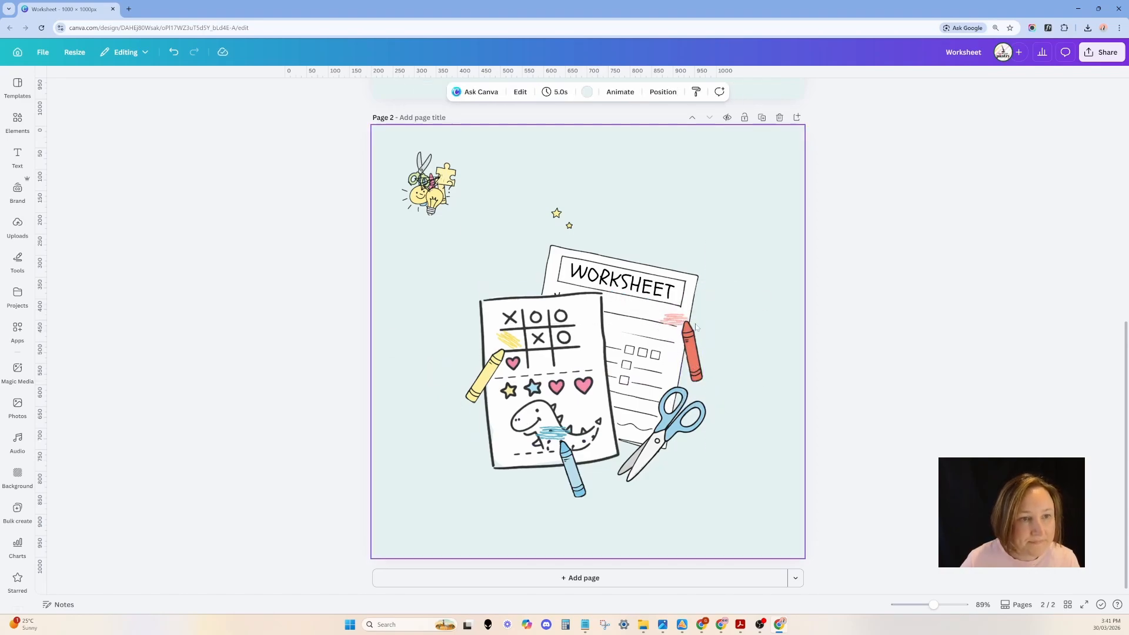
- Arrange the yellow stars around the two sheets, adding duplicates so that four stars surround the composition
drag(547, 204, 735, 282)
click(583, 222)
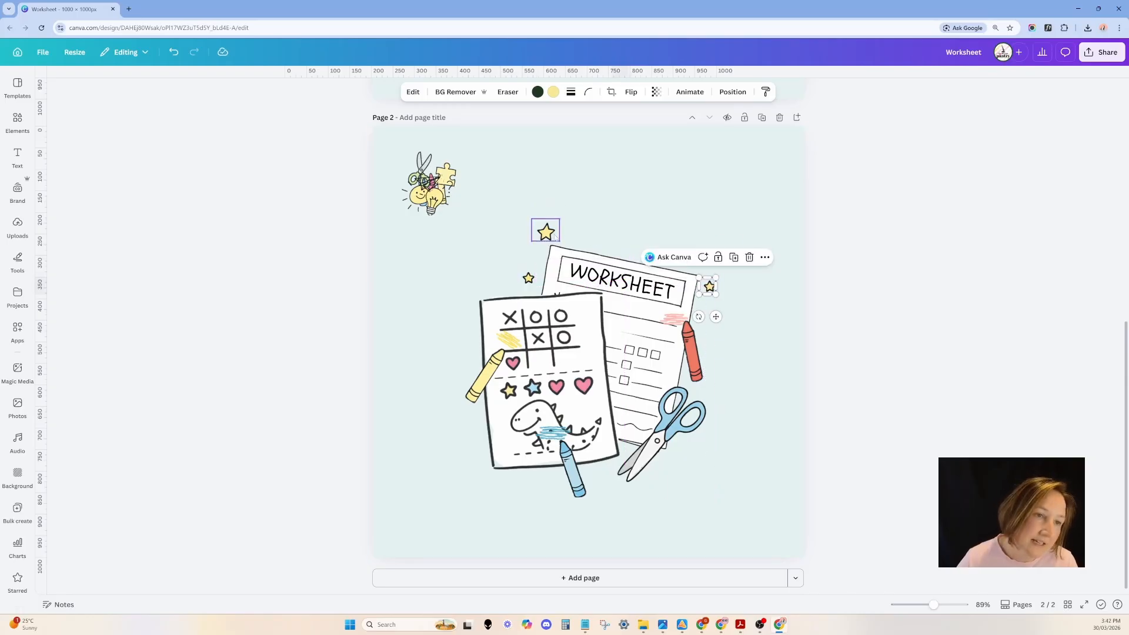
alt+drag(546, 232, 479, 471)
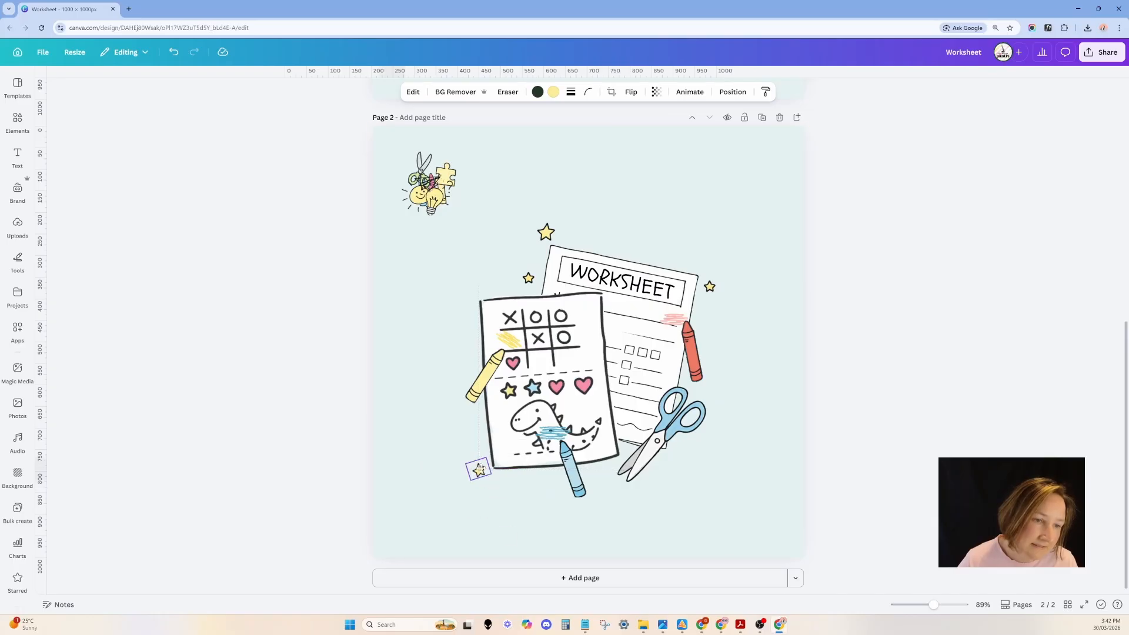
click(735, 387)
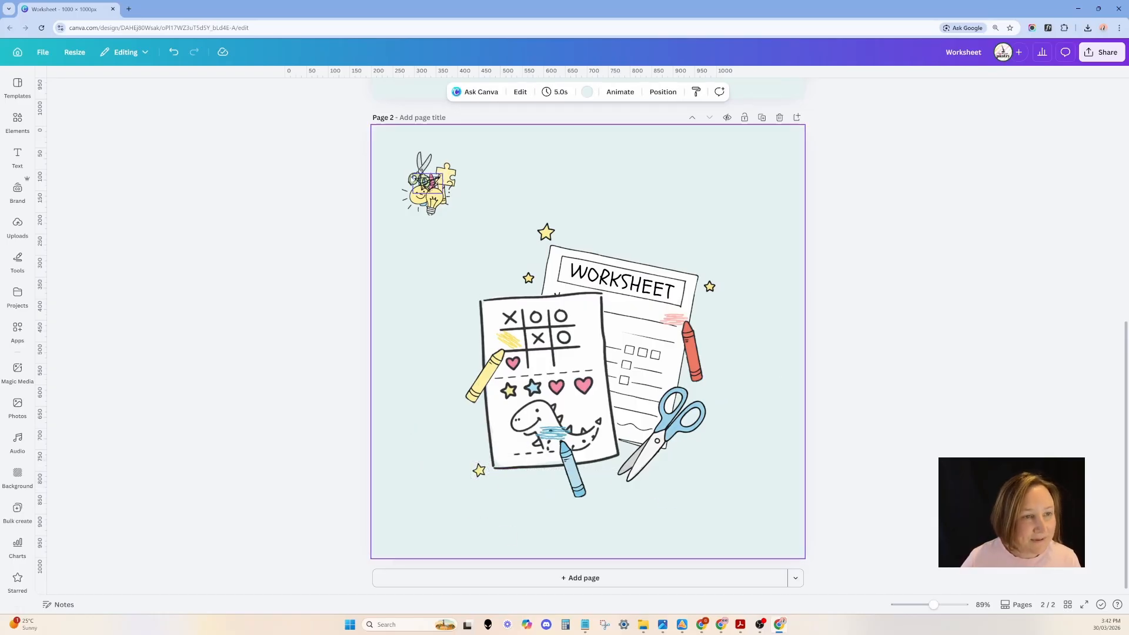
- Delete the leftover pile of light bulbs, small crayons, green scissors and puzzle piece
drag(384, 147, 464, 216)
key(Delete)
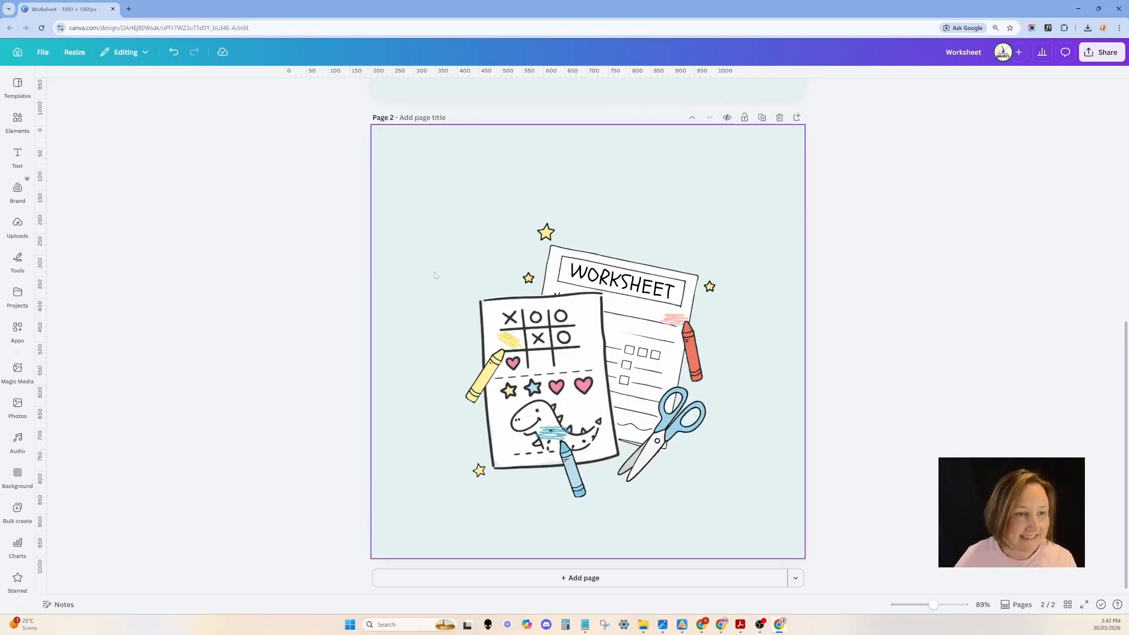
- Enlarge the whole worksheet composition and centre it on the page
drag(383, 199, 777, 548)
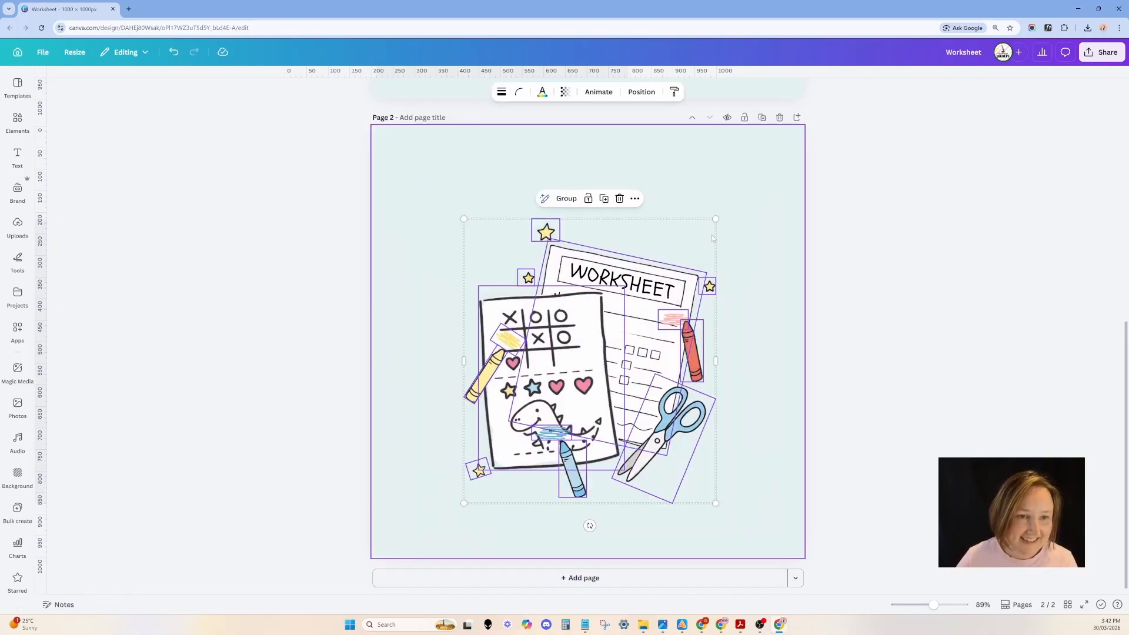
drag(716, 218, 760, 170)
drag(659, 343, 635, 353)
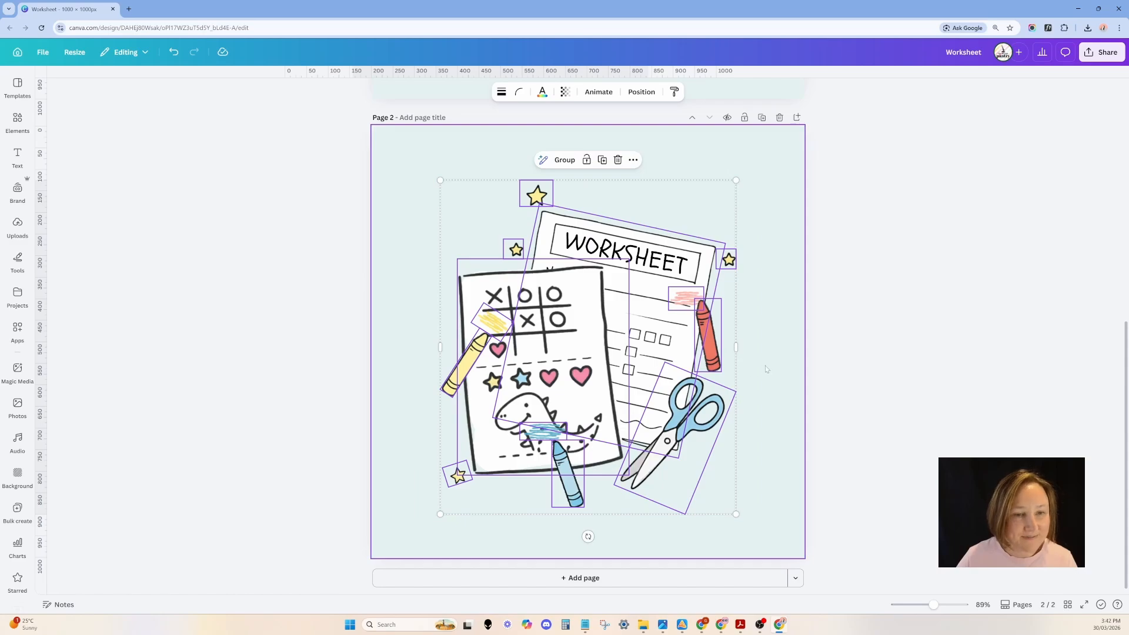
click(766, 368)
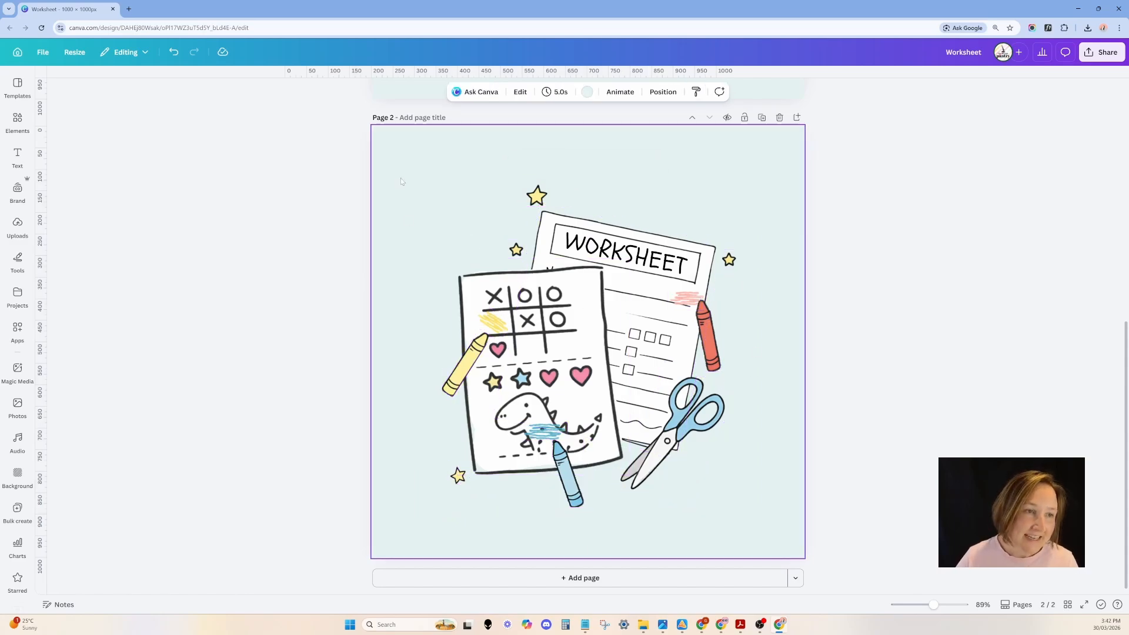
- Group the whole composition and download the selection as a PNG with a transparent background
drag(399, 176, 787, 531)
key(ctrl+g)
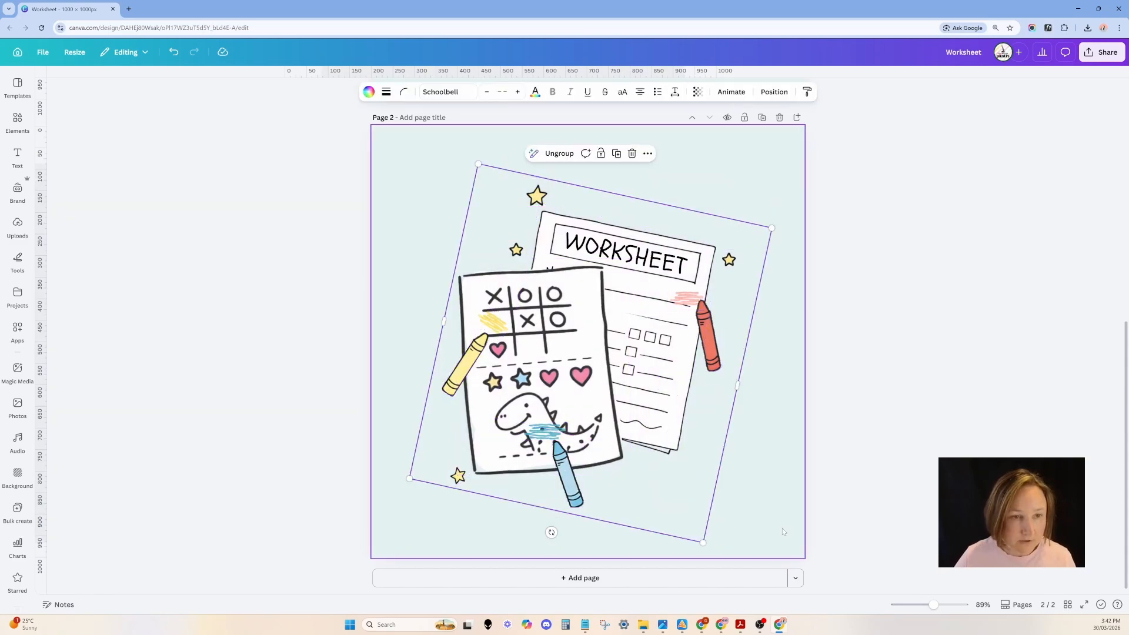
right_click(599, 392)
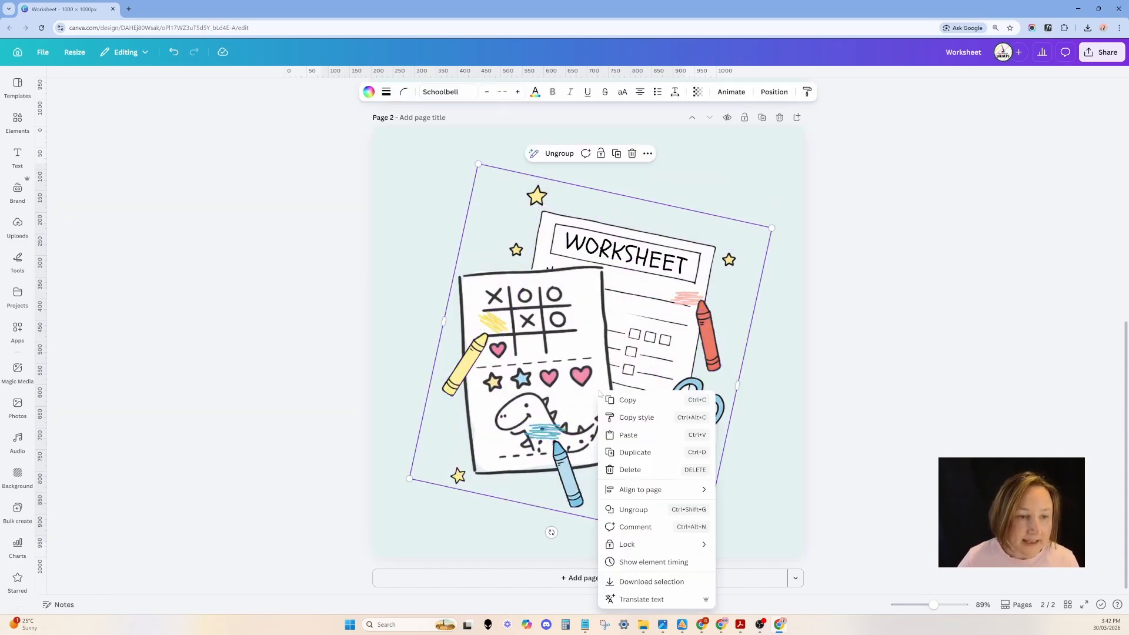
click(652, 582)
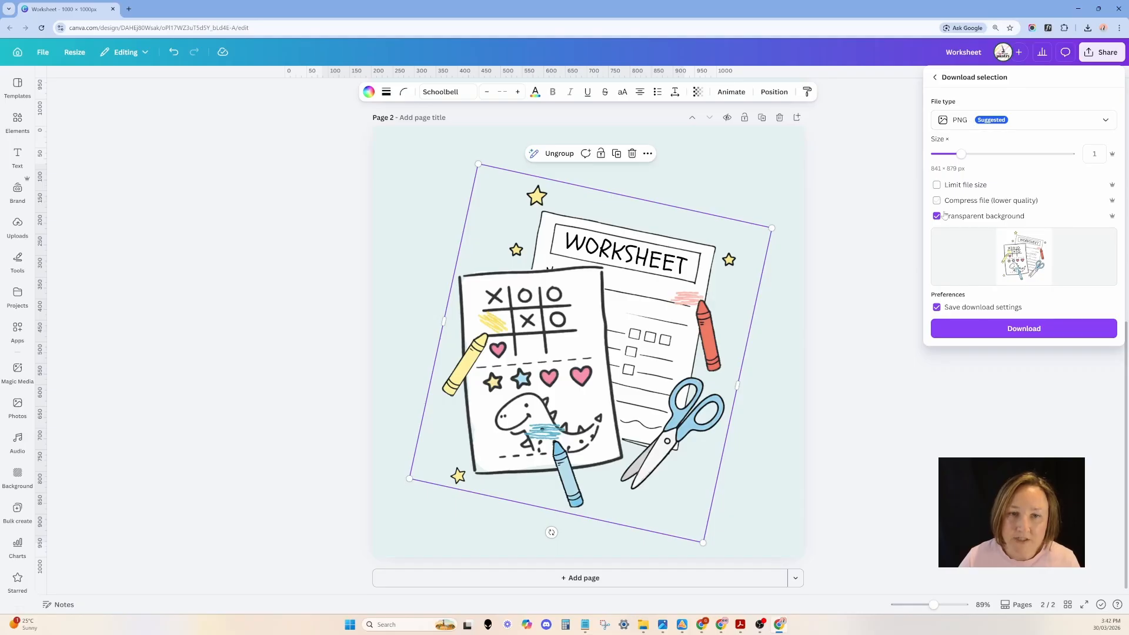
click(989, 334)
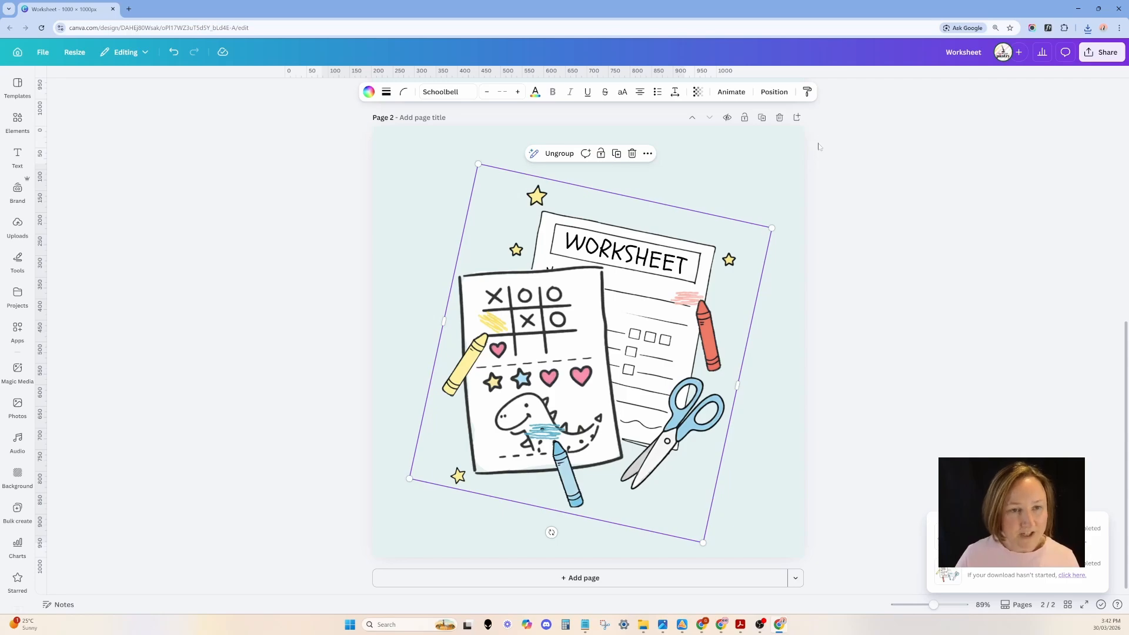
- Add a third page and place the downloaded Worksheet (1).png in its middle
click(797, 117)
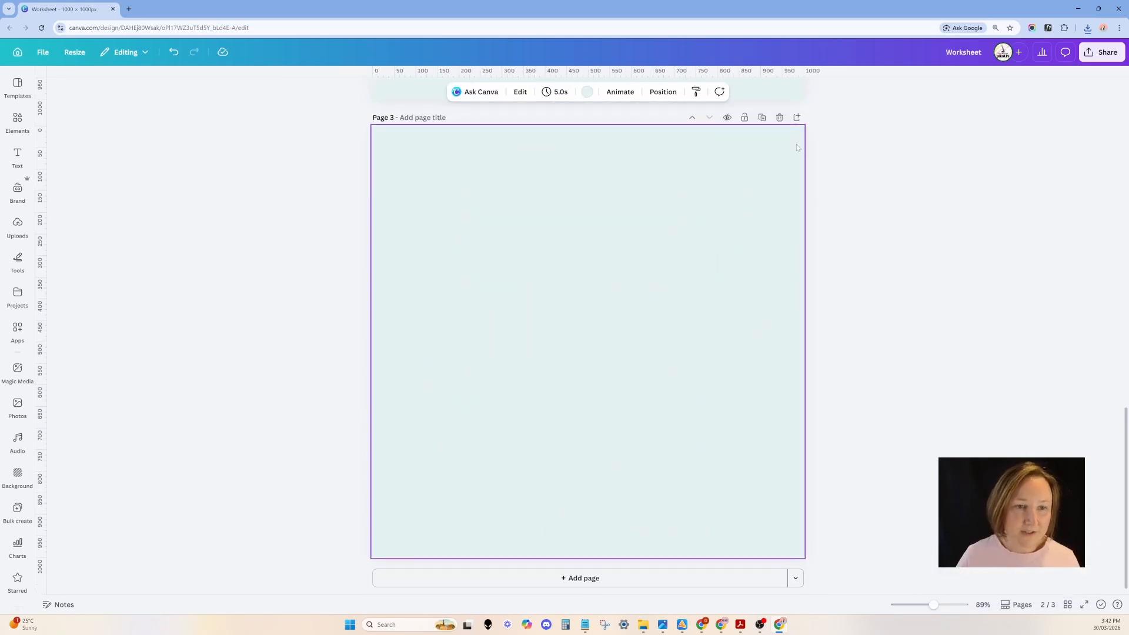
click(1088, 28)
drag(1004, 68, 638, 333)
click(726, 273)
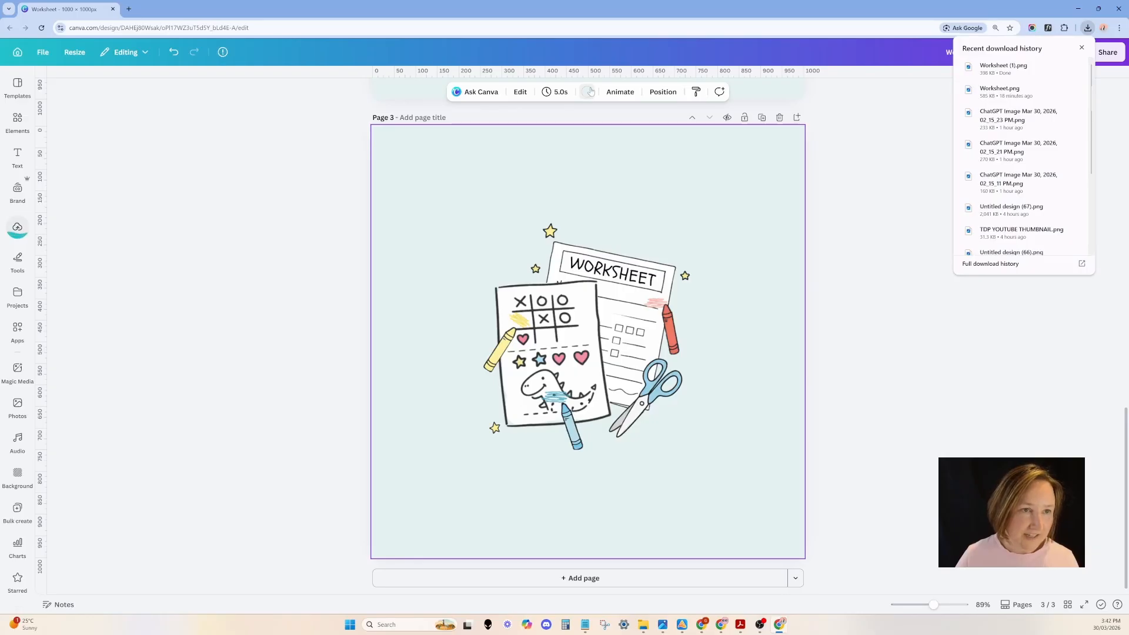
- Set page 3's background to the pink from the photo colours
click(587, 91)
click(146, 292)
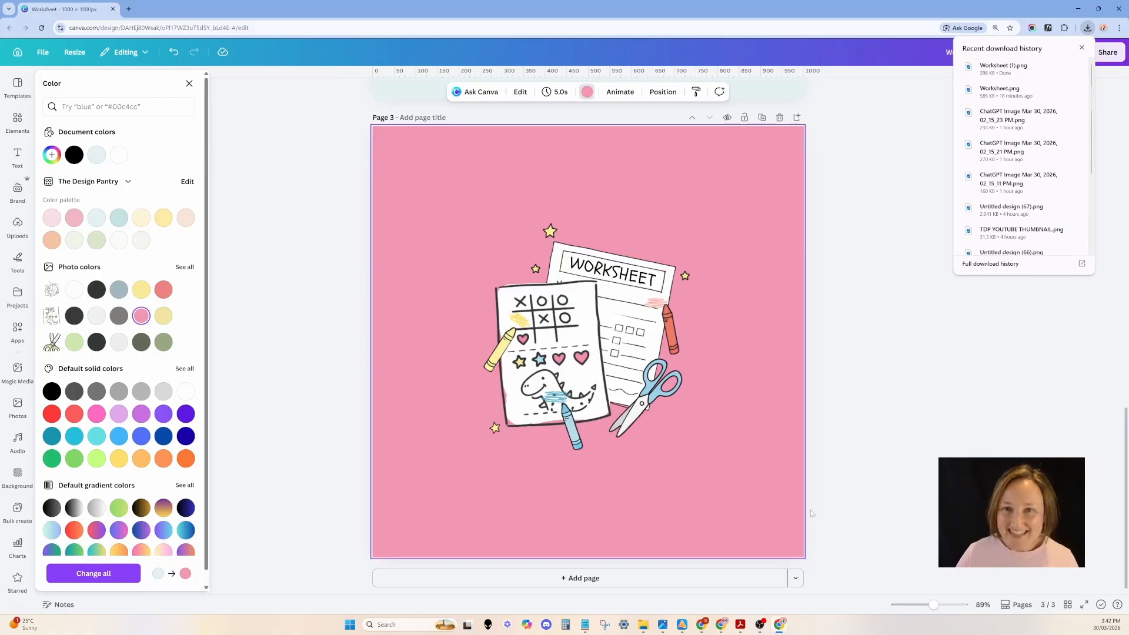
scroll(810, 510, up, 14)
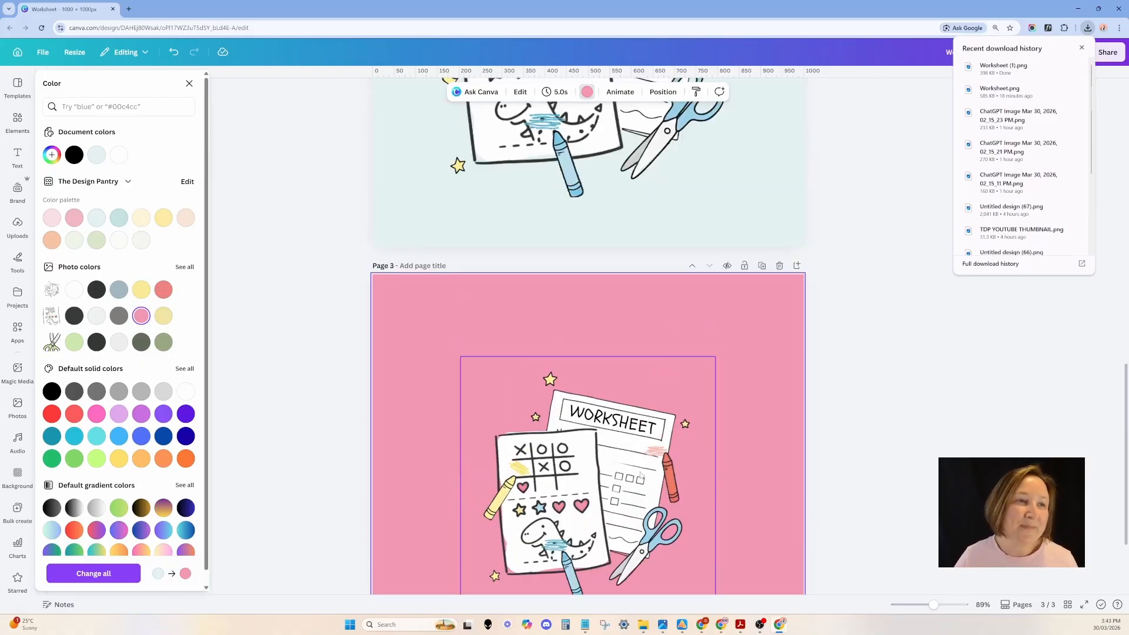
scroll(720, 384, up, 2)
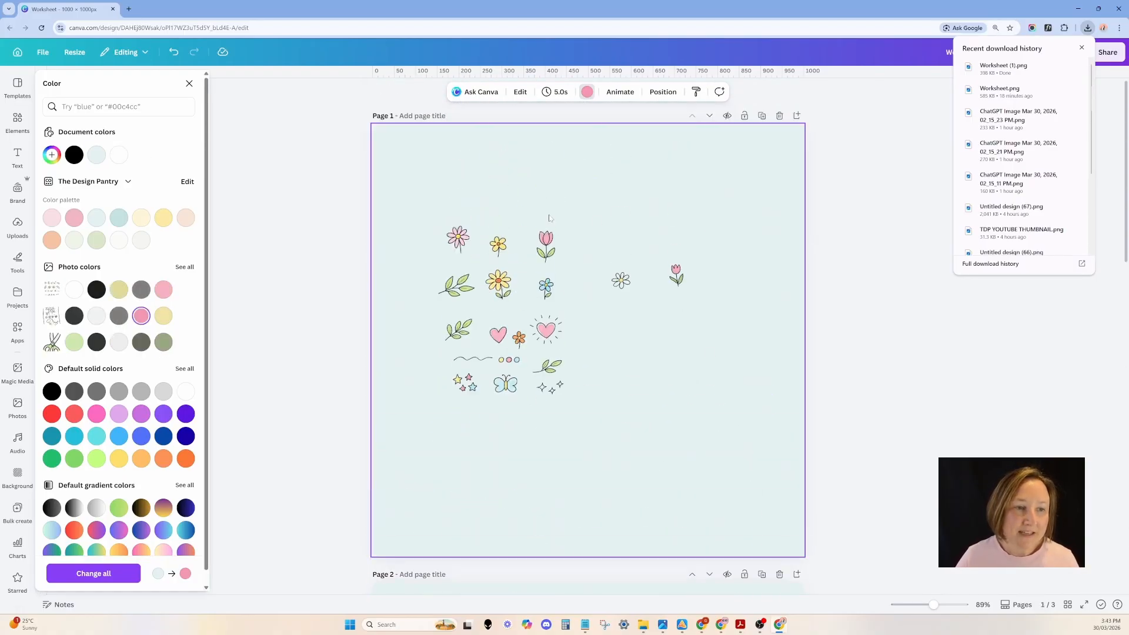